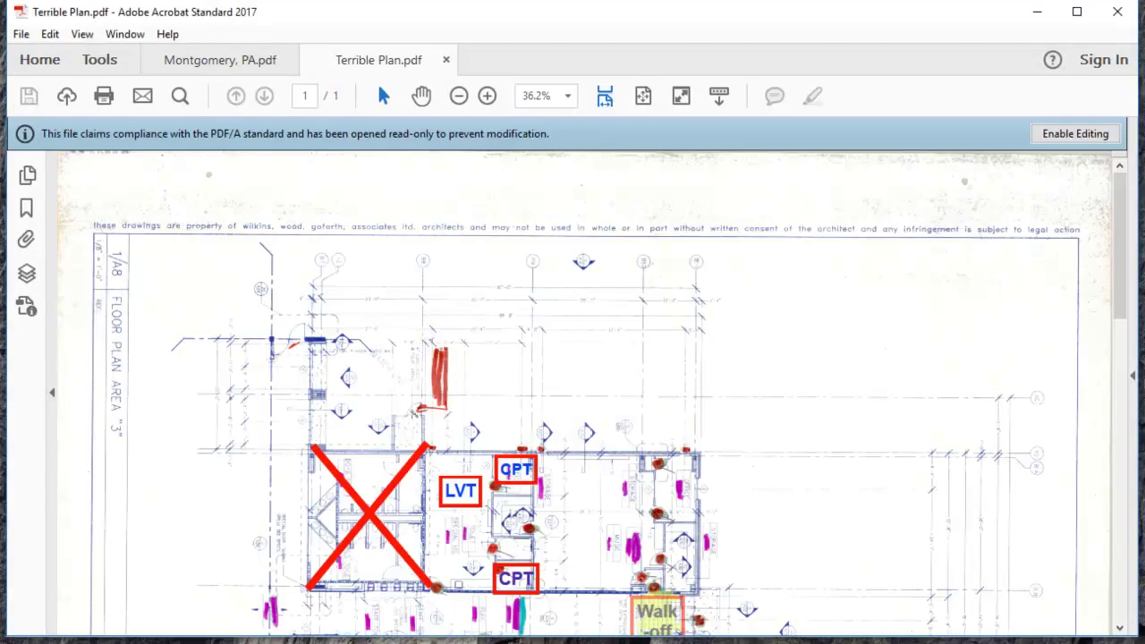
Step: Scroll through the scanned Terrible Plan PDF to inspect it
scroll(554, 392, "down", 3)
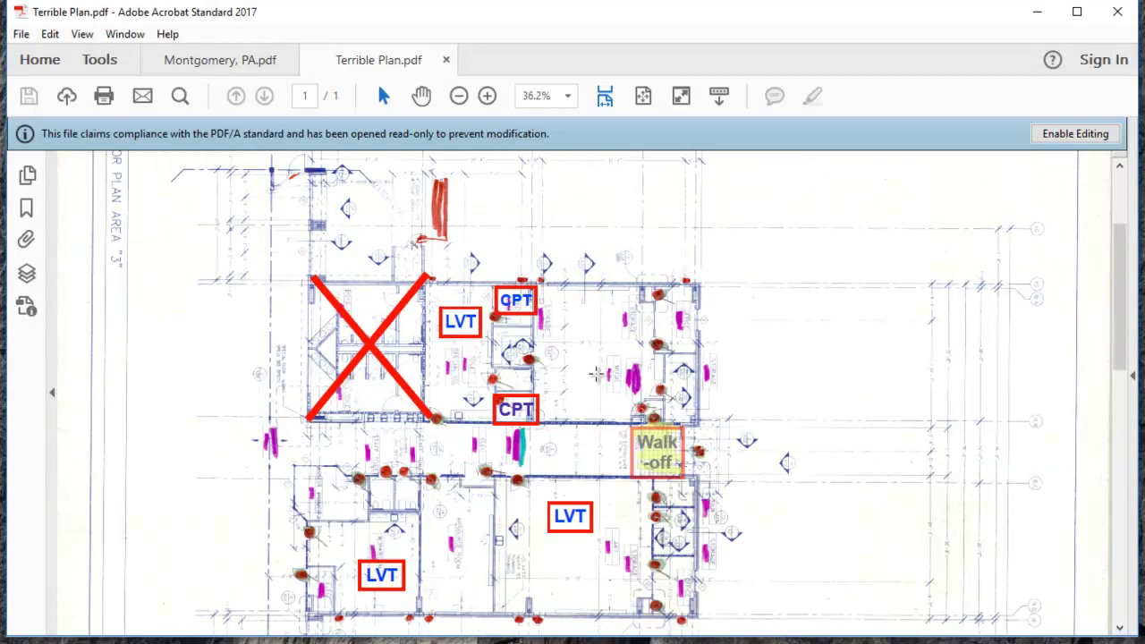
scroll(597, 378, "down", 3)
scroll(626, 391, "down", 3)
scroll(662, 430, "down", 6)
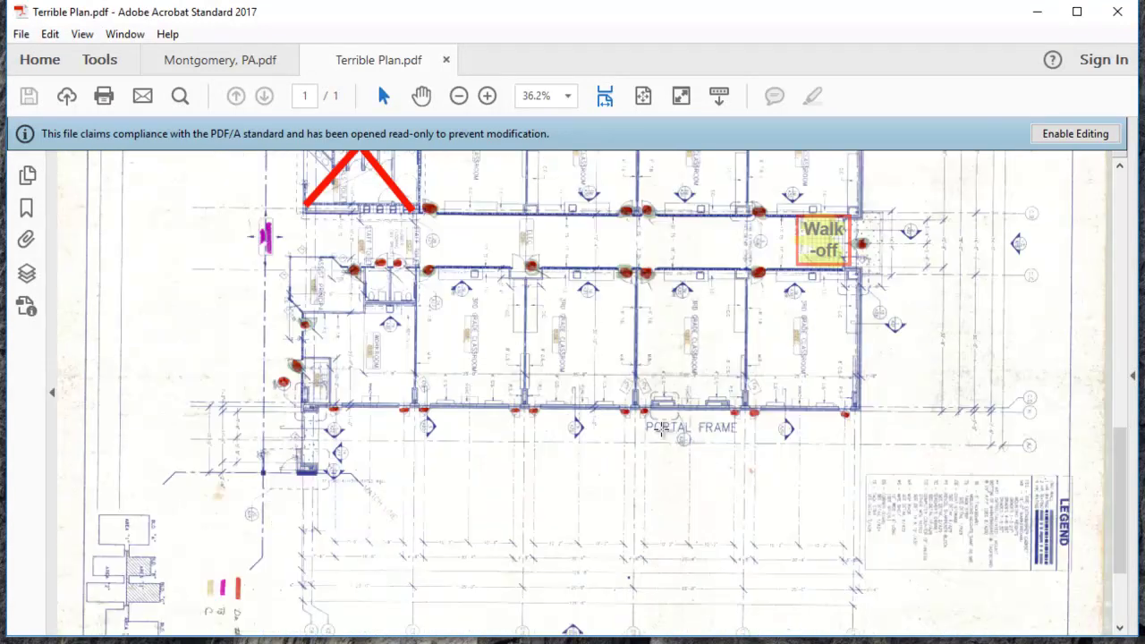
scroll(661, 465, "down", 3)
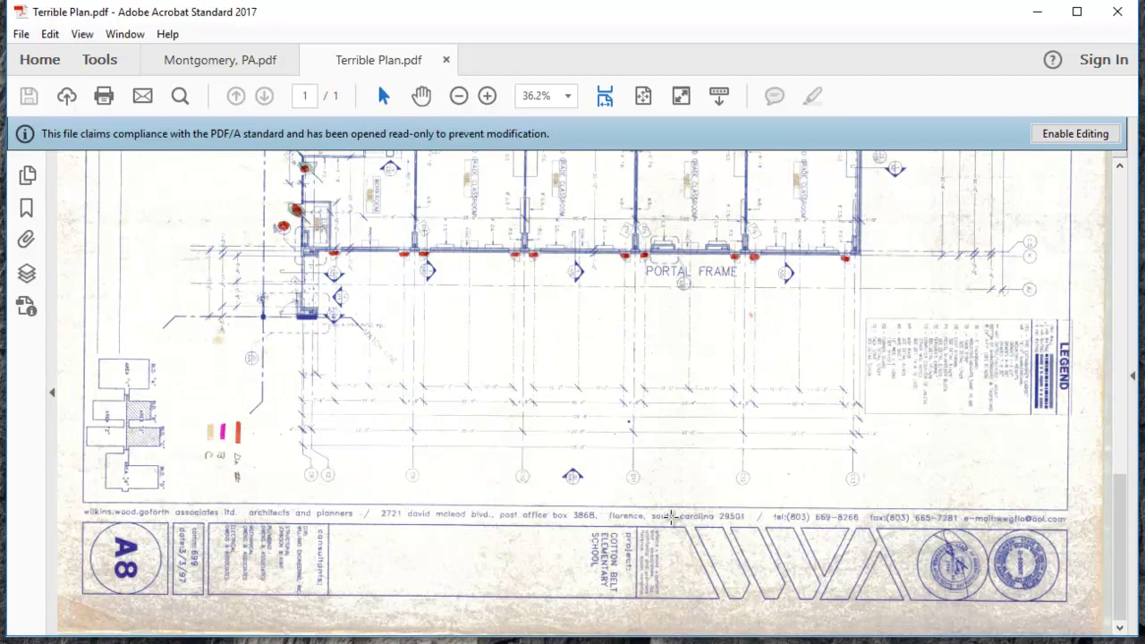
scroll(671, 517, "up", 13)
Step: Attach Terrible Plan.pdf as the plan's background, converted with Default, B/W and Ghost settings
left_click(1039, 13)
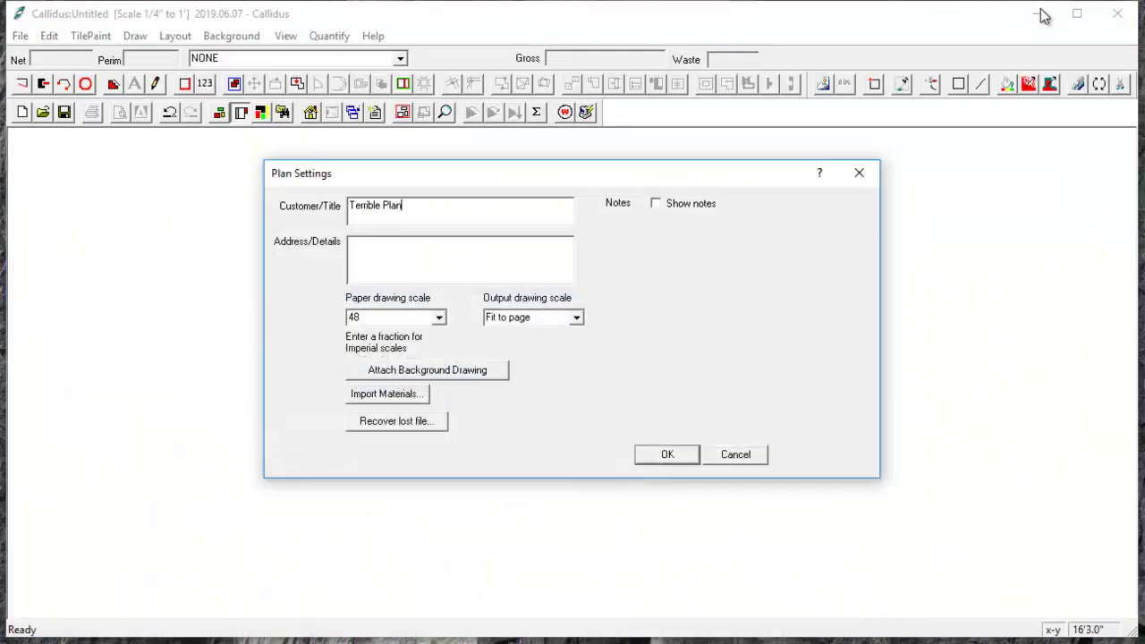
left_click(427, 372)
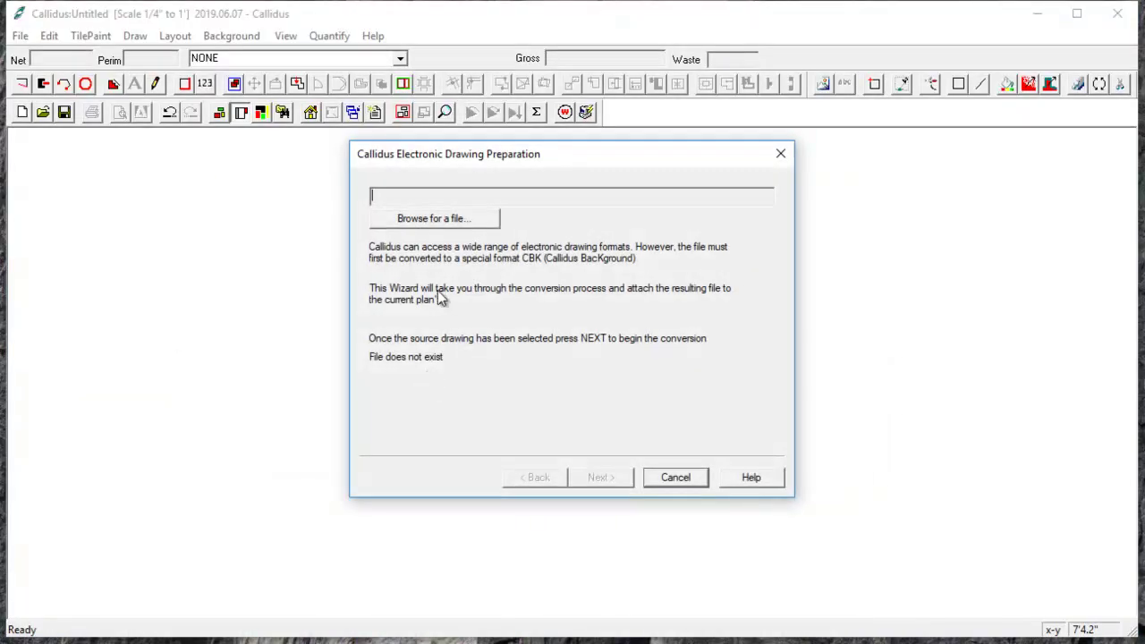
left_click(452, 225)
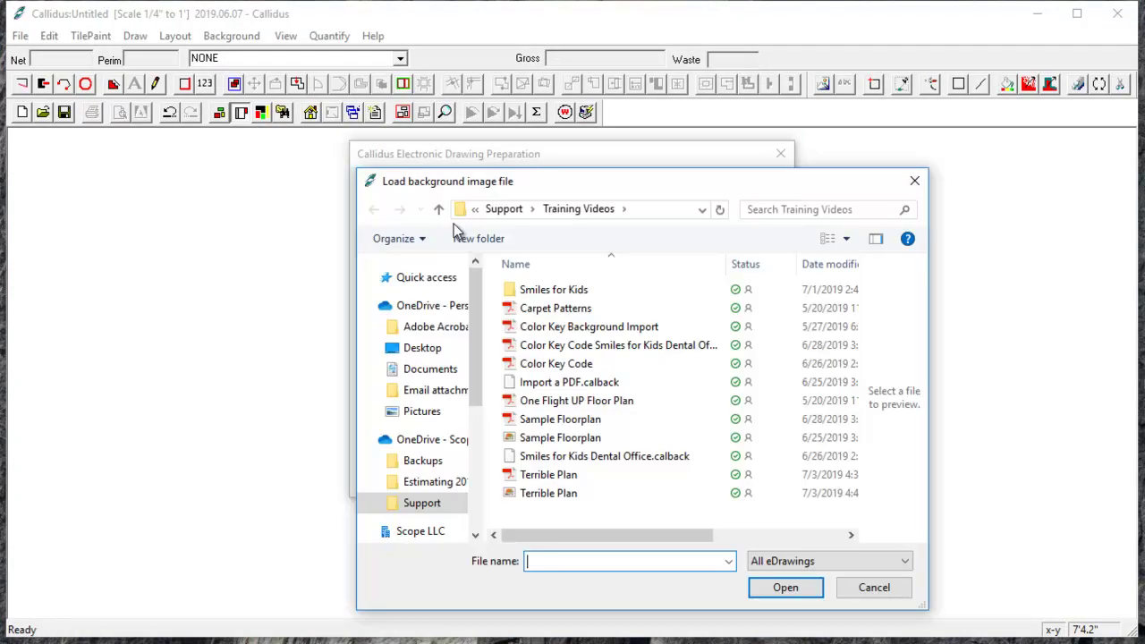
left_click(567, 482)
left_click(765, 595)
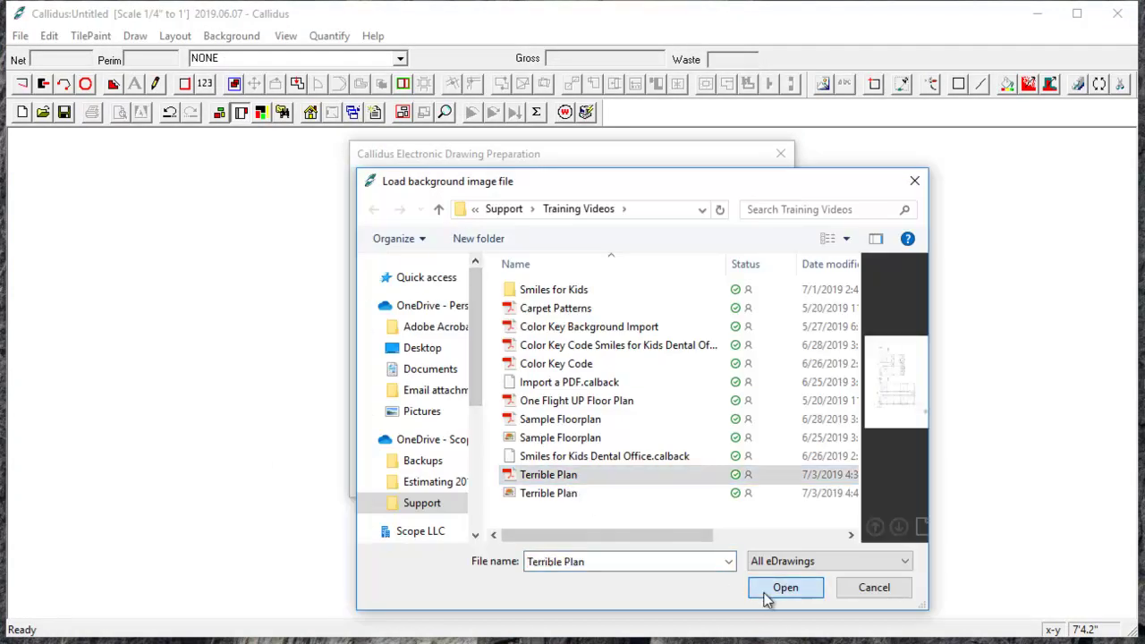
left_click(600, 476)
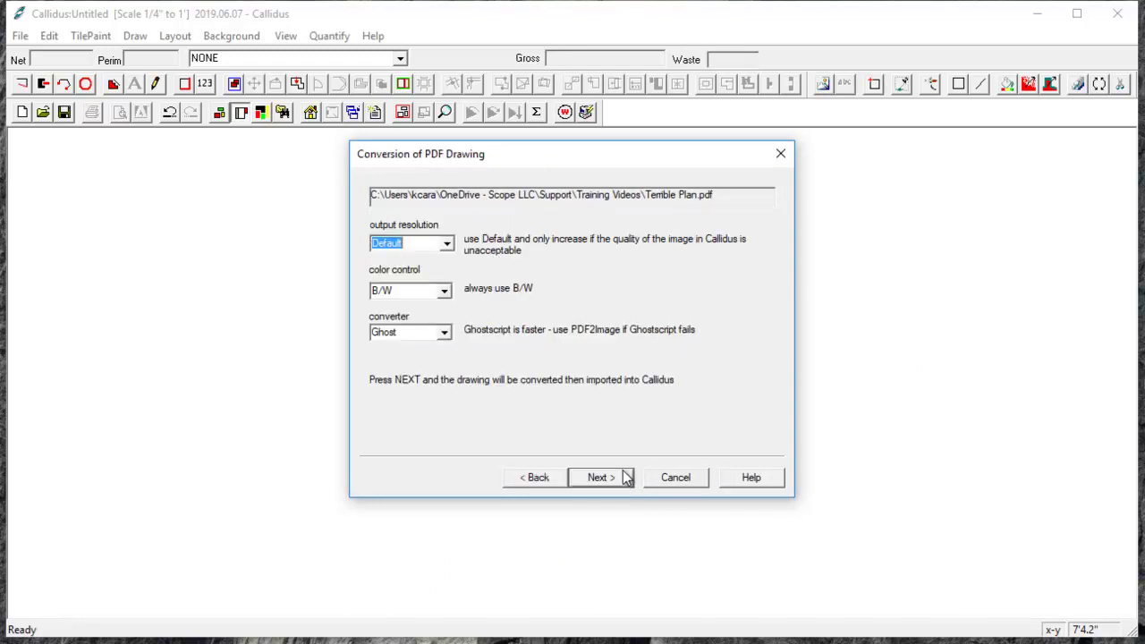
left_click(626, 478)
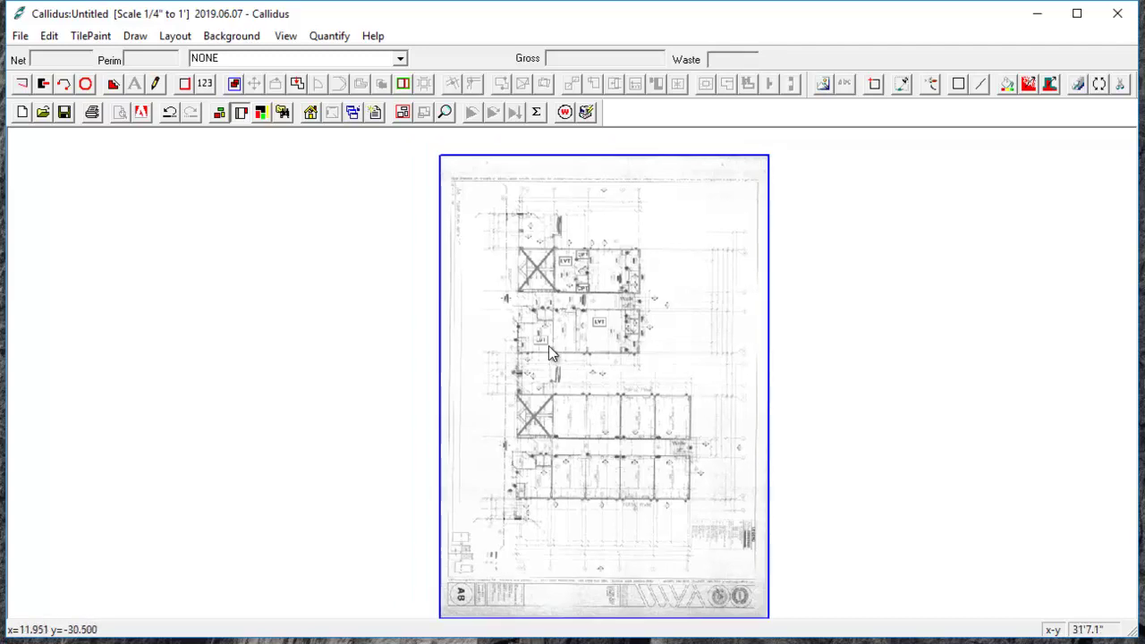
Step: Rotate the background drawing by -90 degrees
left_click(240, 38)
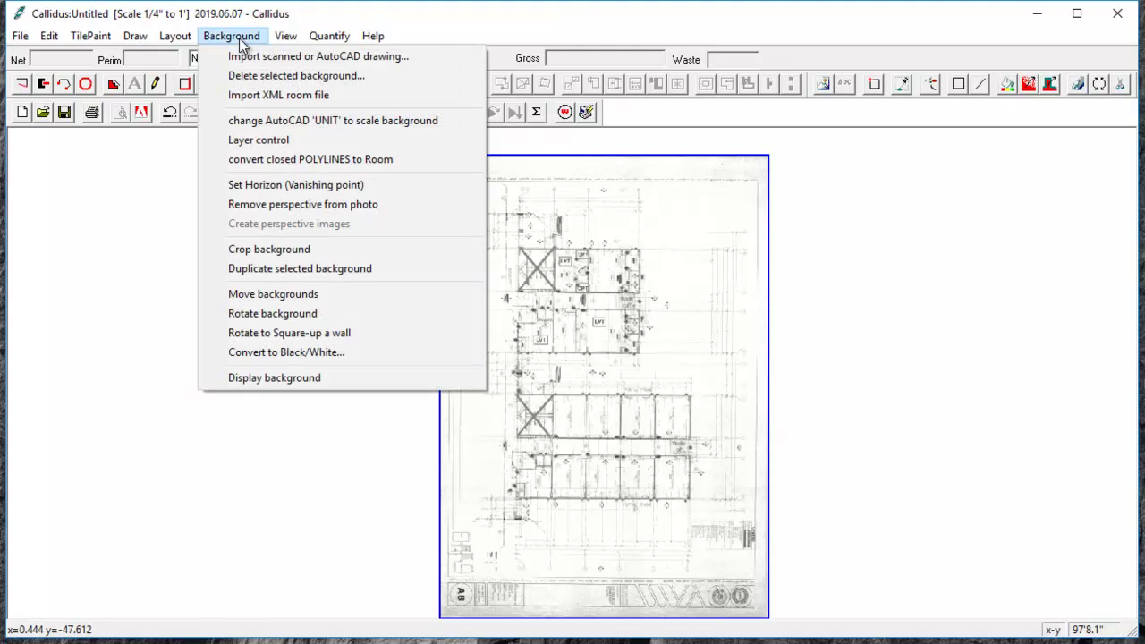
left_click(260, 312)
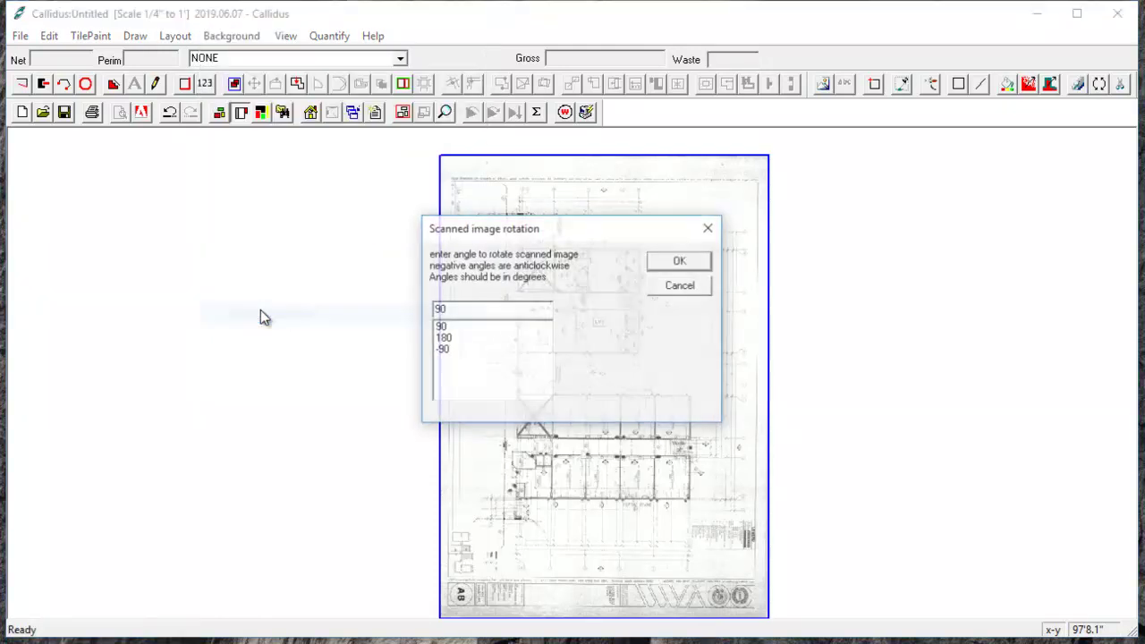
left_click(443, 349)
left_click(658, 255)
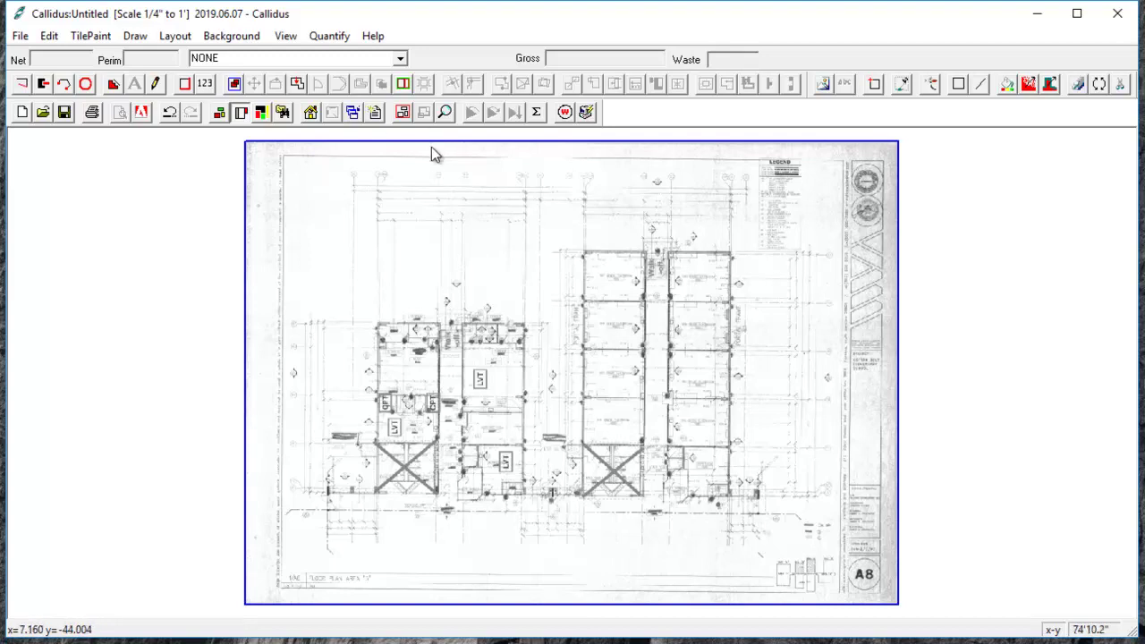
Step: Square up the background to two points on the top wall line, accepting the slow rotation
scroll(429, 148, "up", 2)
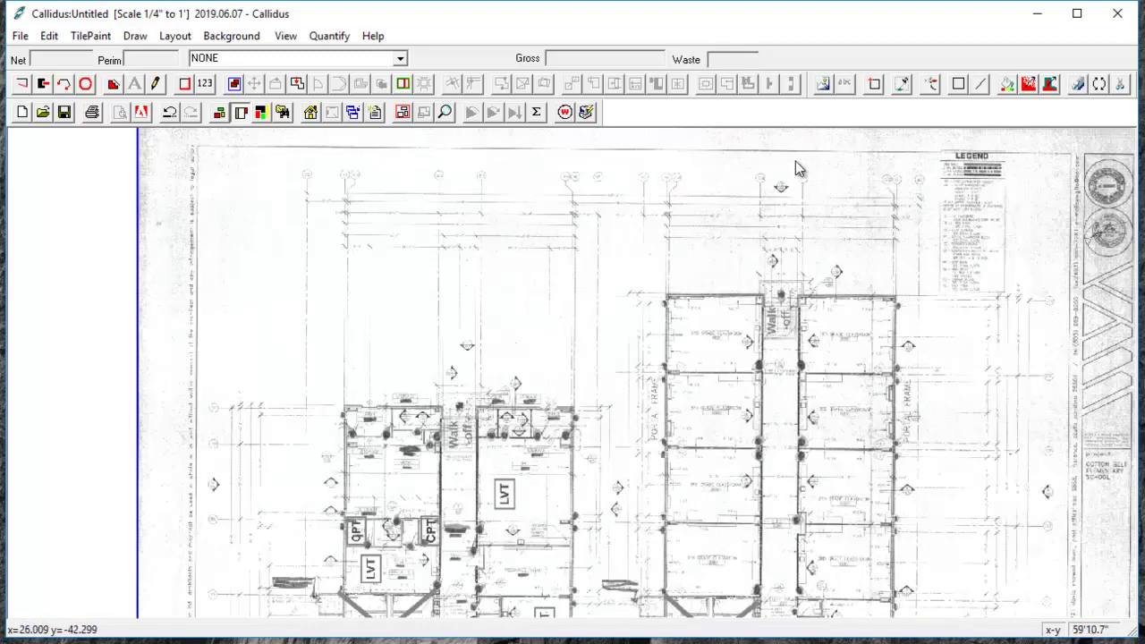
left_click(239, 40)
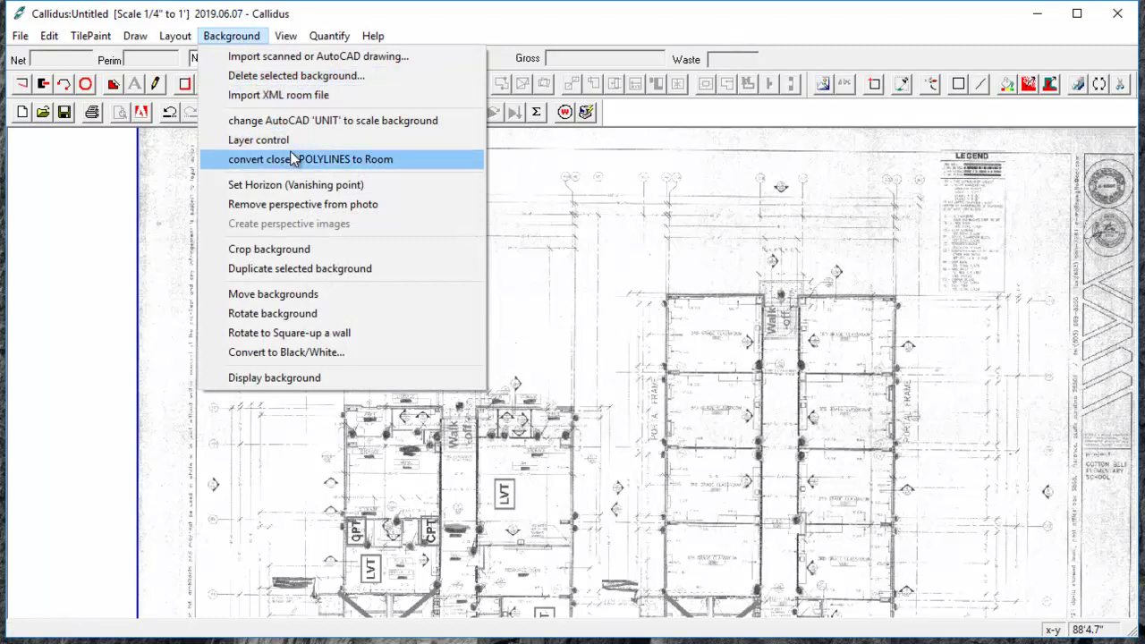
left_click(289, 333)
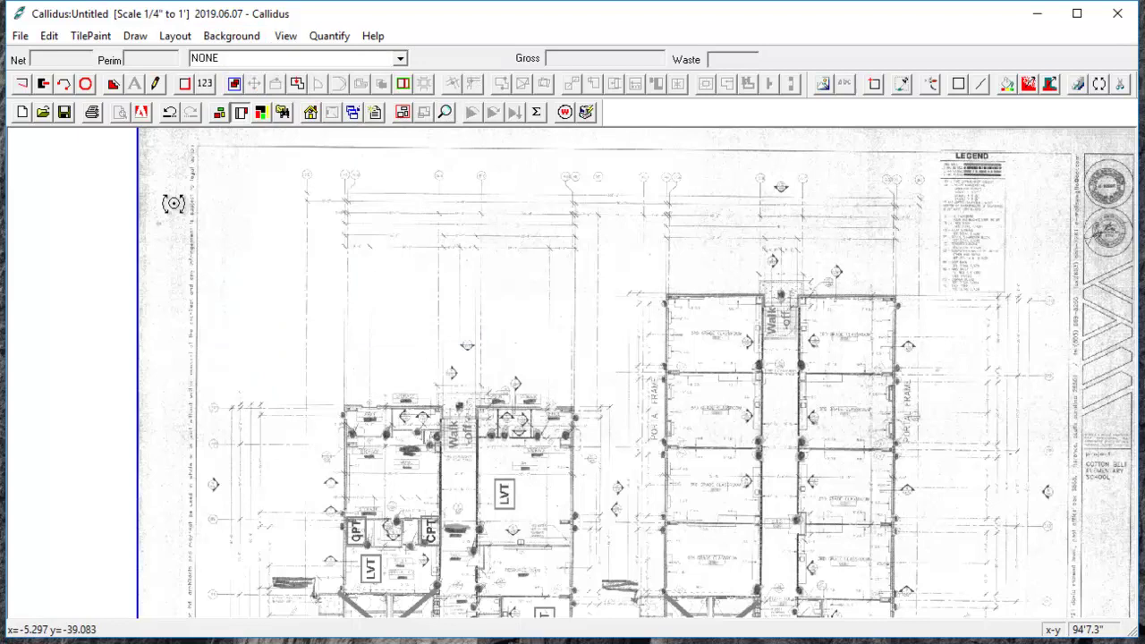
scroll(179, 161, "up", 2)
scroll(187, 347, "up", 4)
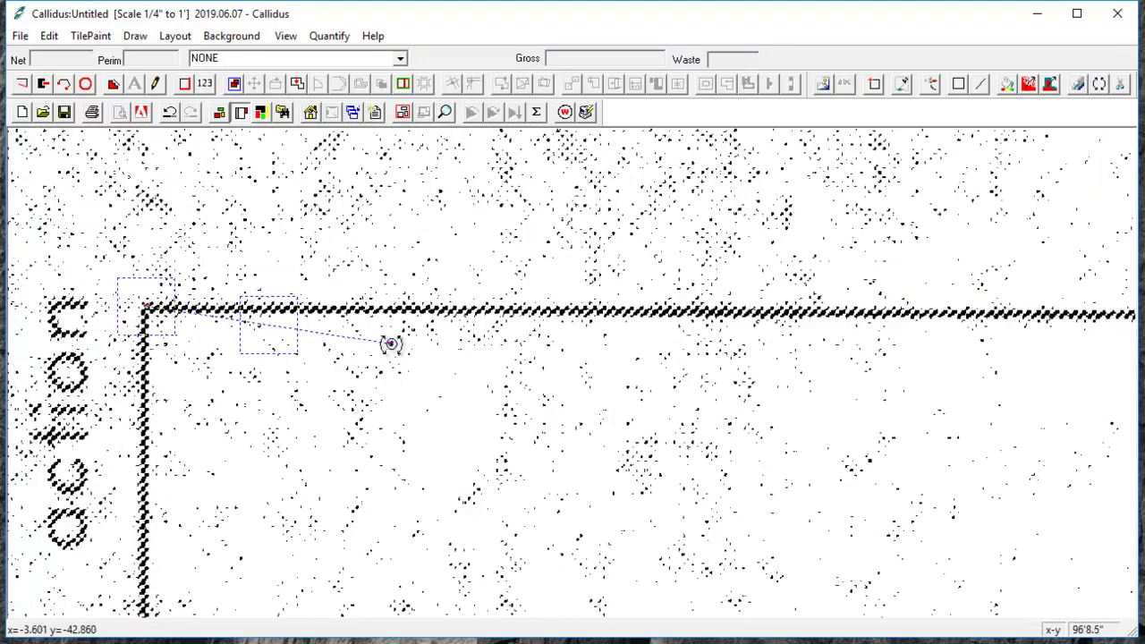
scroll(394, 345, "down", 3)
middle_click_drag(823, 350, 179, 330)
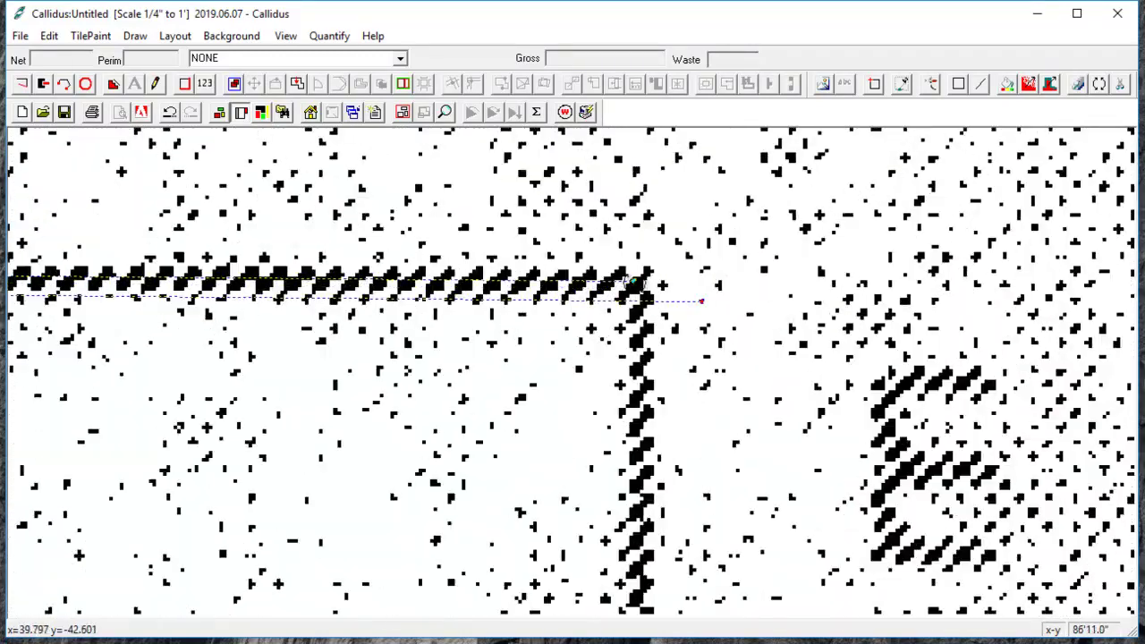
left_click(635, 286)
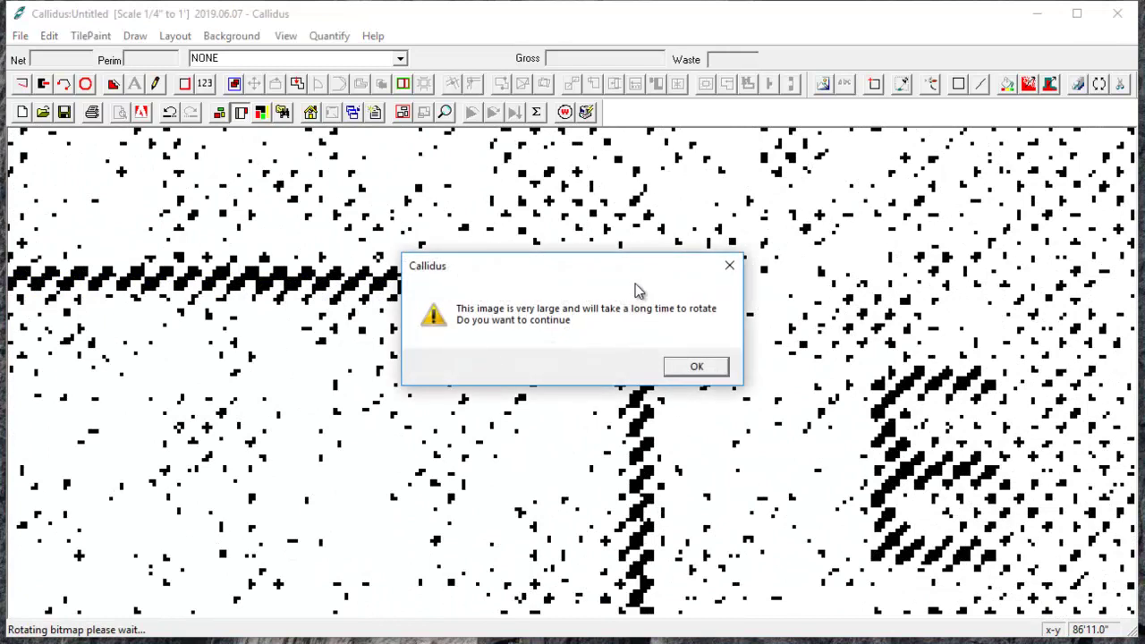
left_click(693, 368)
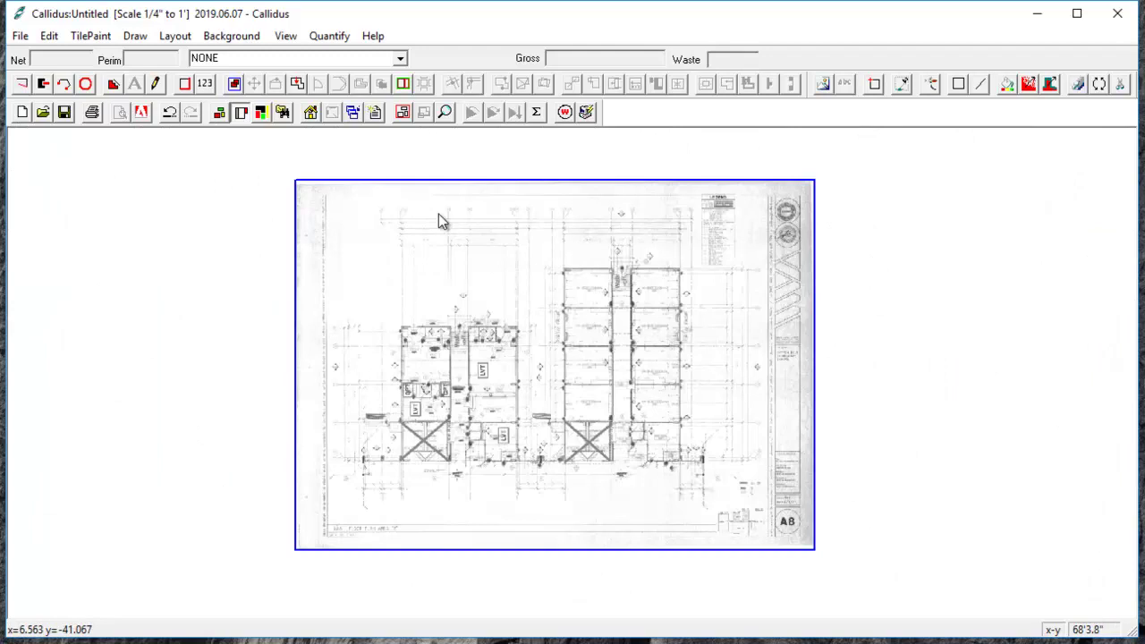
Step: Read the 1/8" = 1'-0" title-block note and set the paper drawing scale to 1/8
scroll(426, 216, "up", 1)
scroll(648, 268, "down", 2)
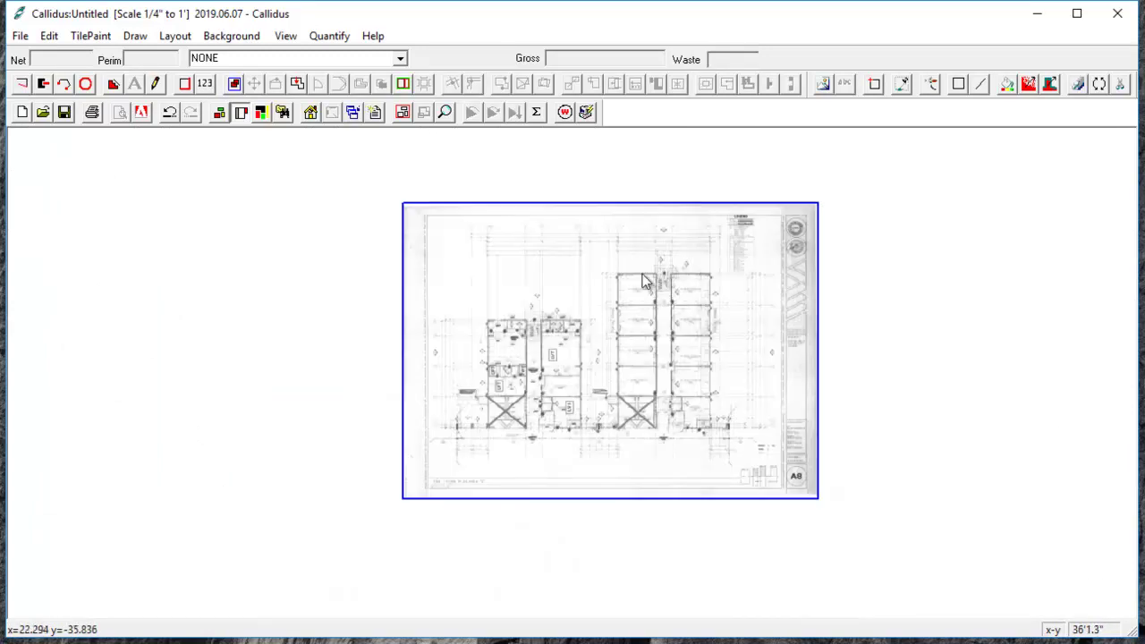
scroll(465, 490, "up", 2)
scroll(388, 499, "up", 5)
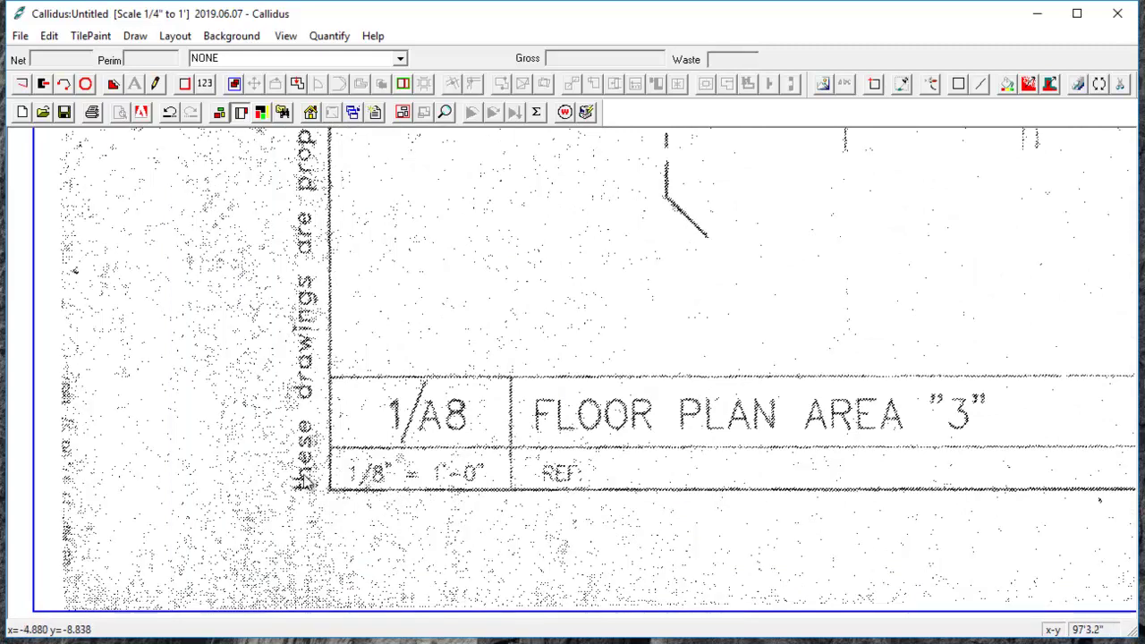
scroll(371, 499, "down", 1)
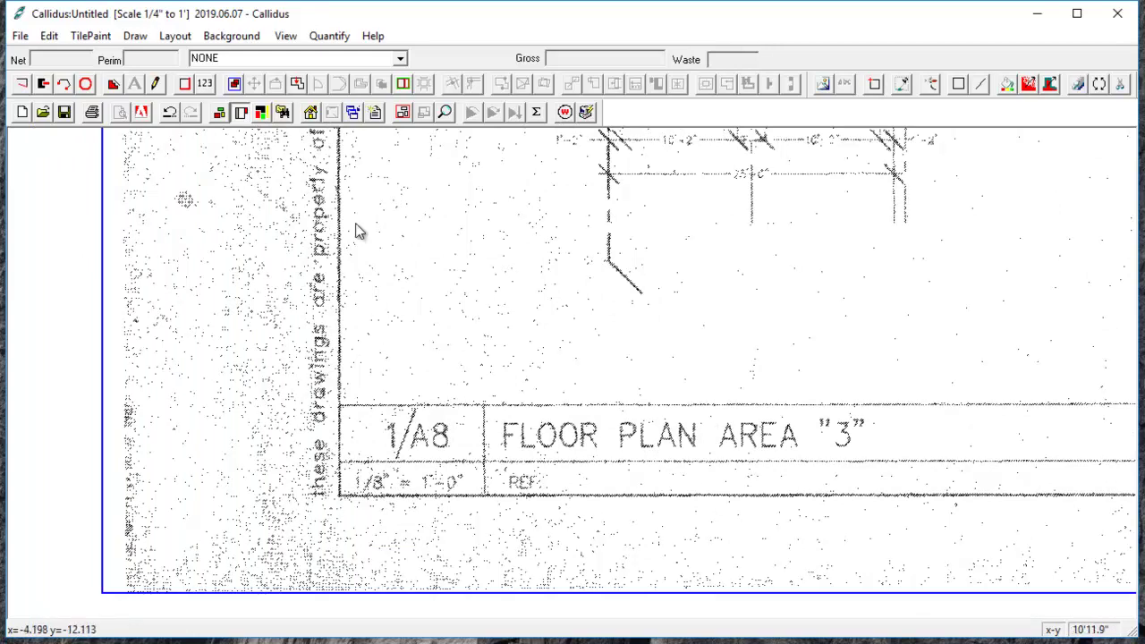
left_click(310, 111)
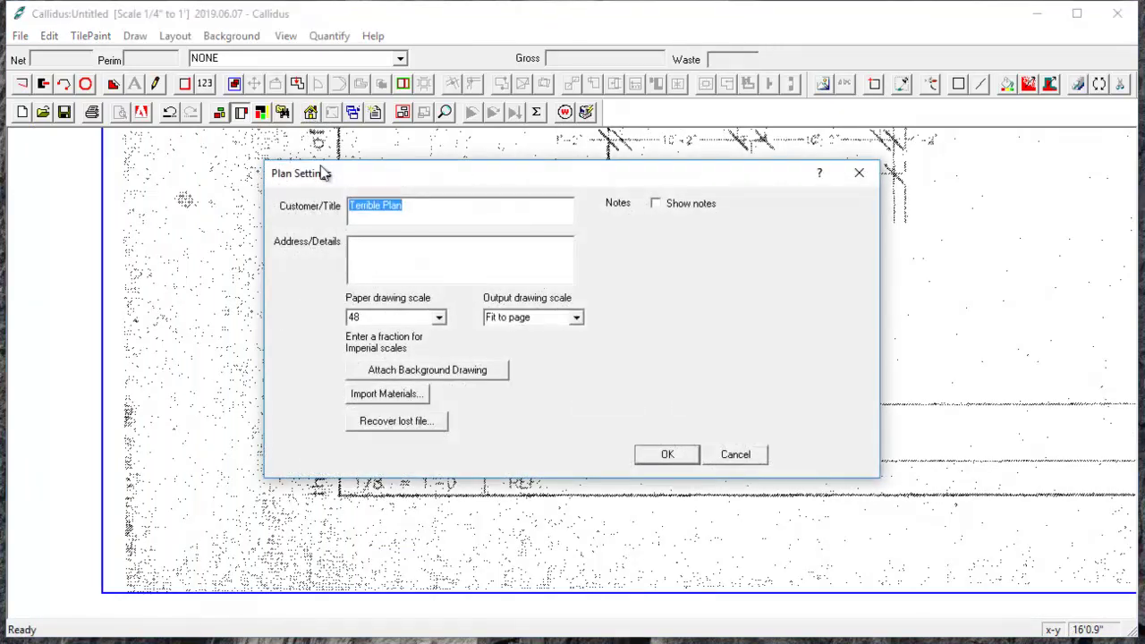
left_click(438, 318)
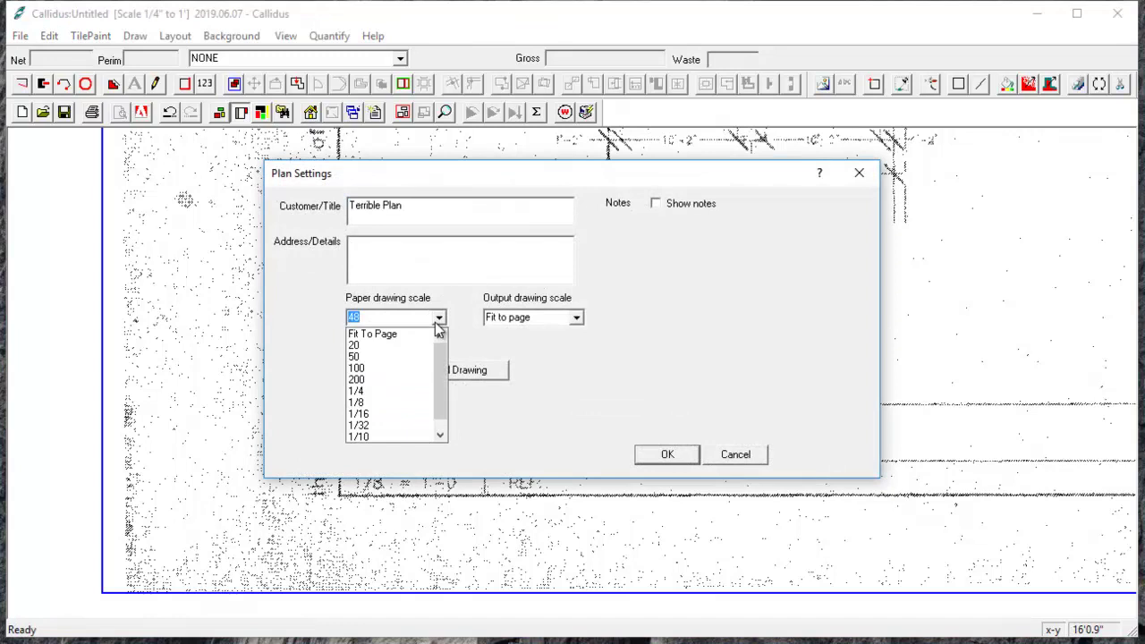
left_click(384, 401)
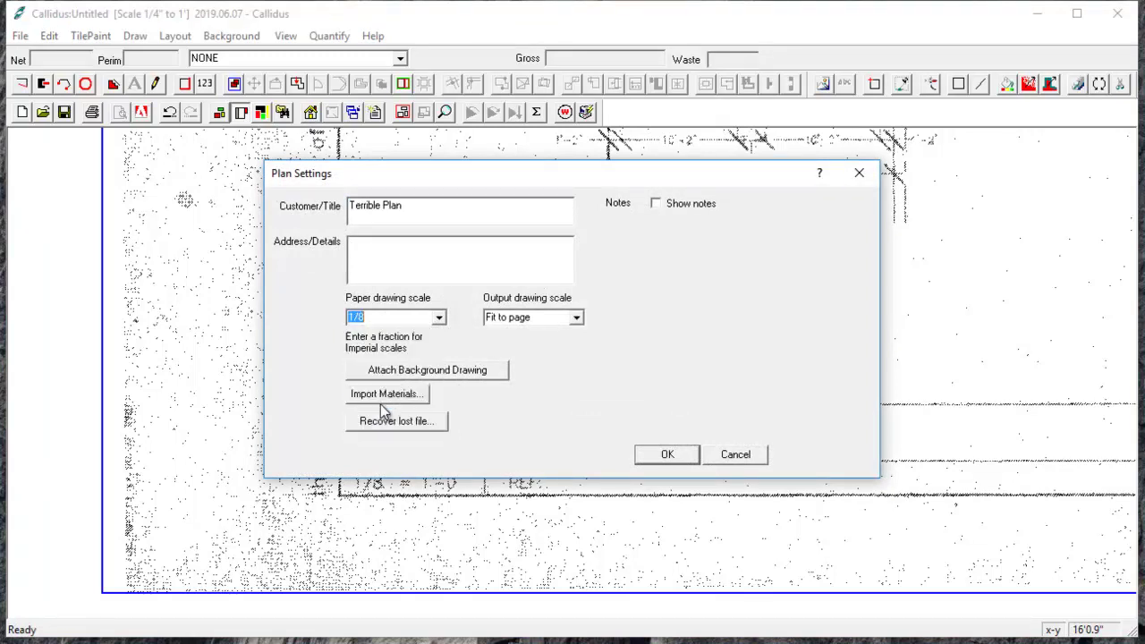
left_click(667, 456)
left_click(550, 401)
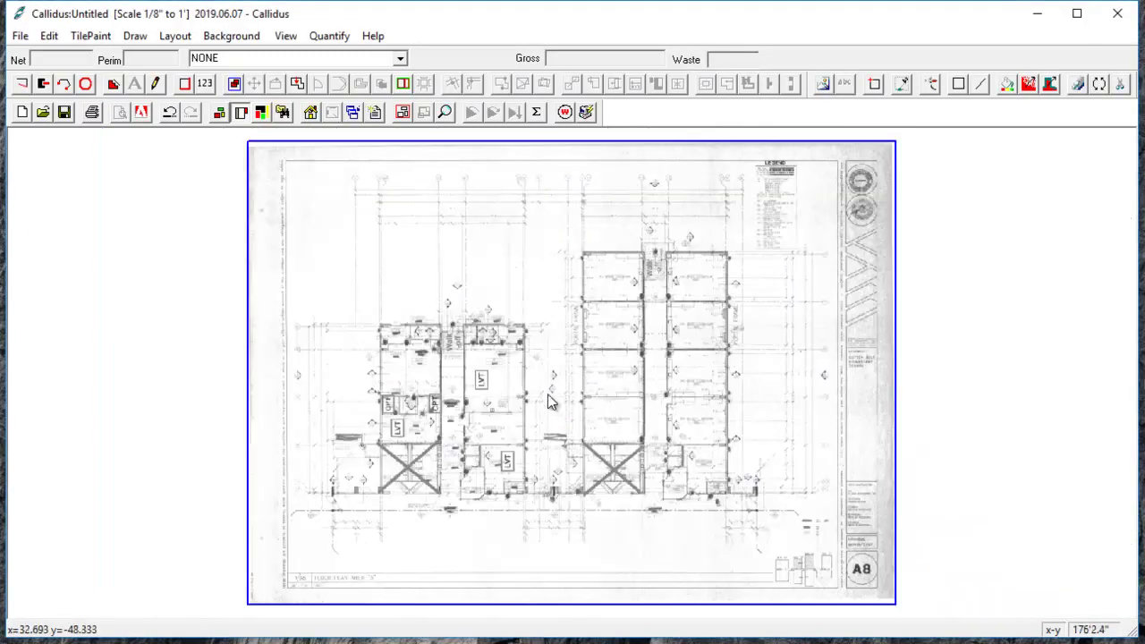
Step: Zoom and pan to the plan's top-left XC grid intersection
scroll(427, 226, "up", 6)
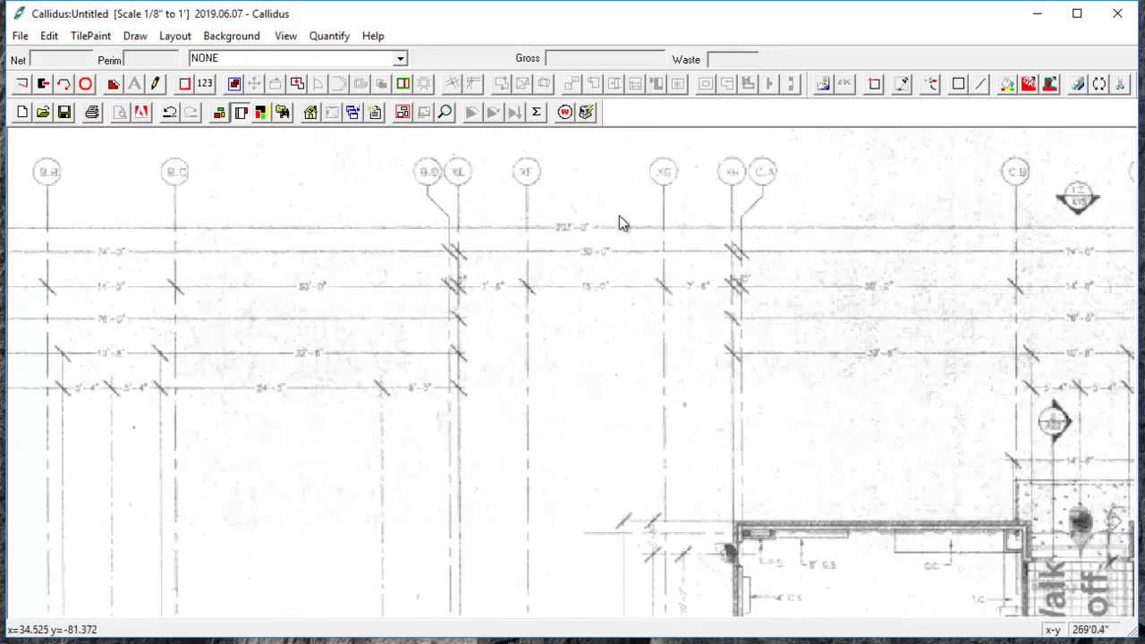
scroll(552, 225, "up", 3)
scroll(584, 256, "down", 4)
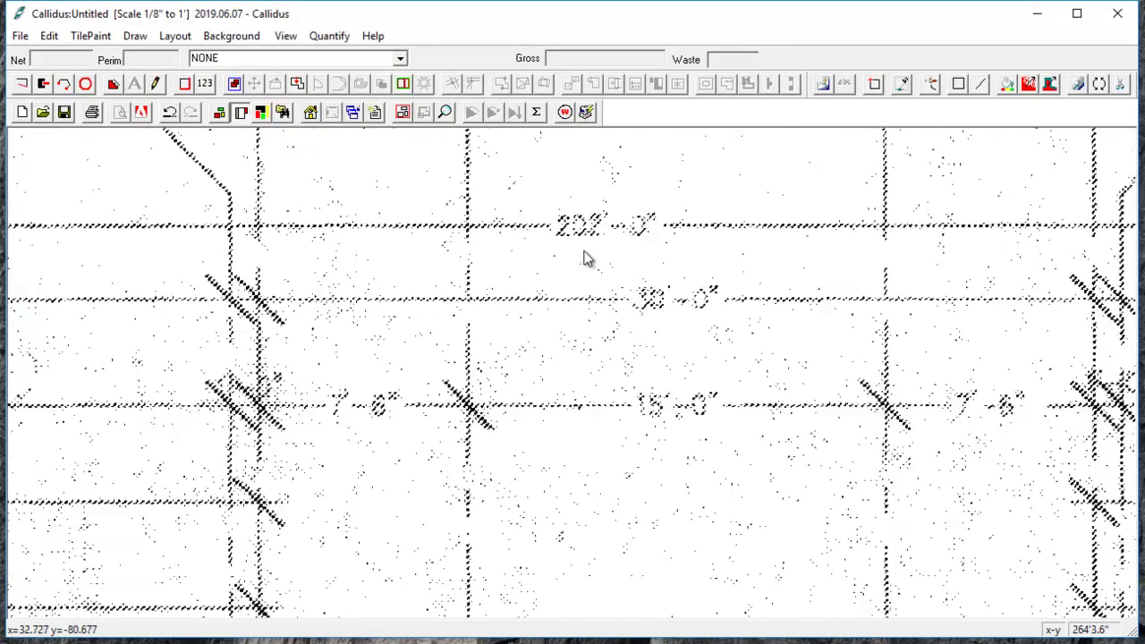
left_click_drag(319, 289, 821, 315)
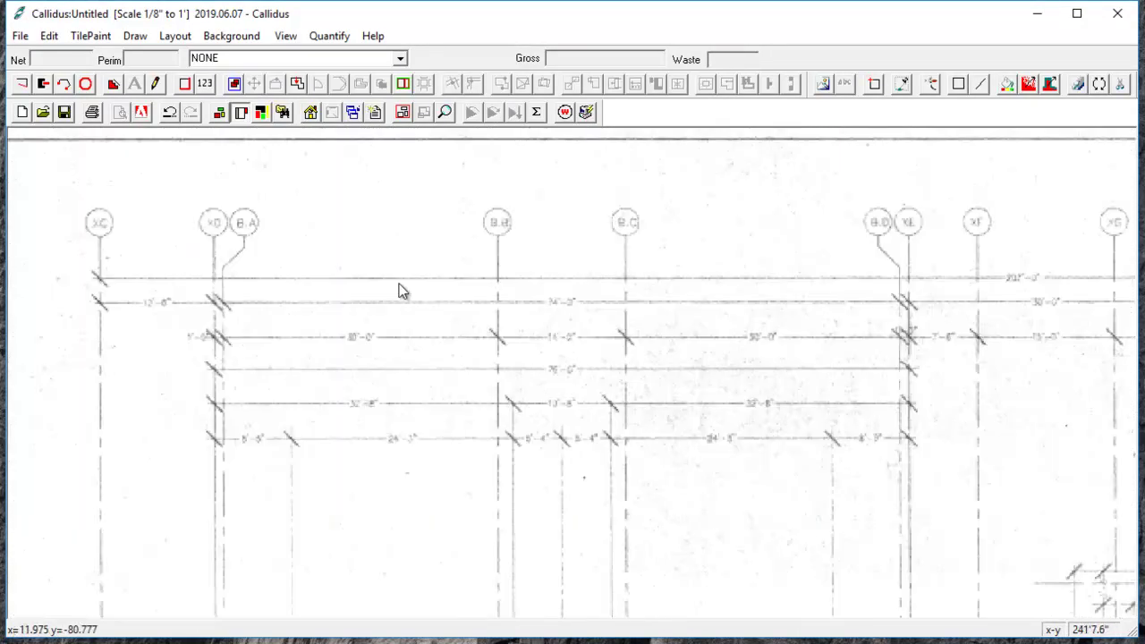
scroll(107, 294, "up", 4)
scroll(104, 297, "up", 1)
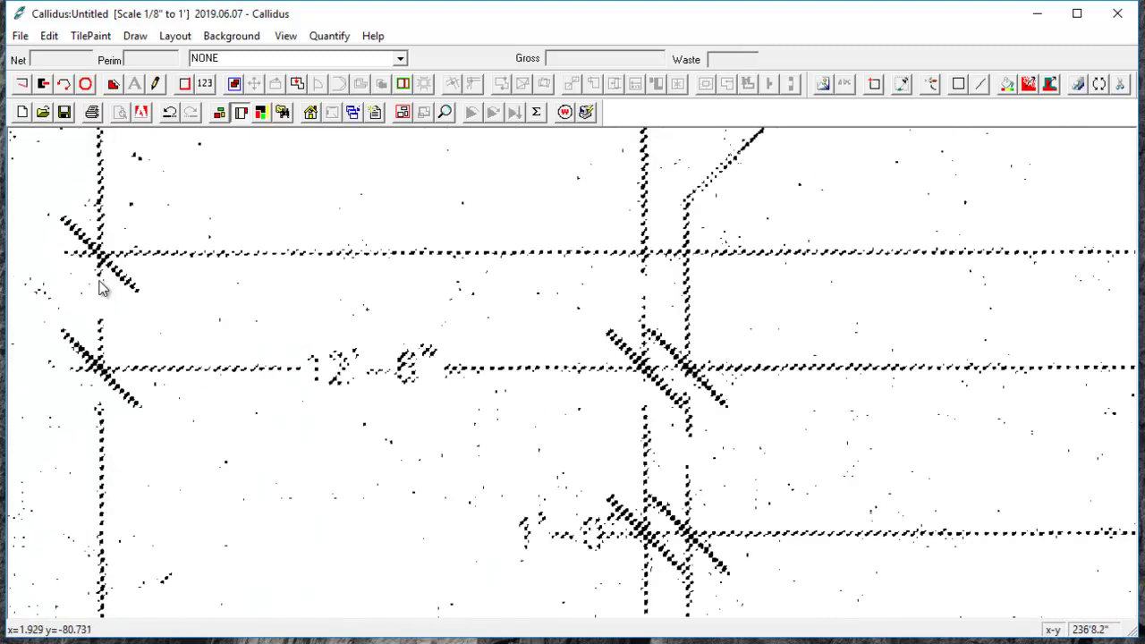
Step: Start a room line at grid XC and follow the top dimension line rightward
key("l")
scroll(98, 251, "up", 1)
scroll(99, 251, "down", 3)
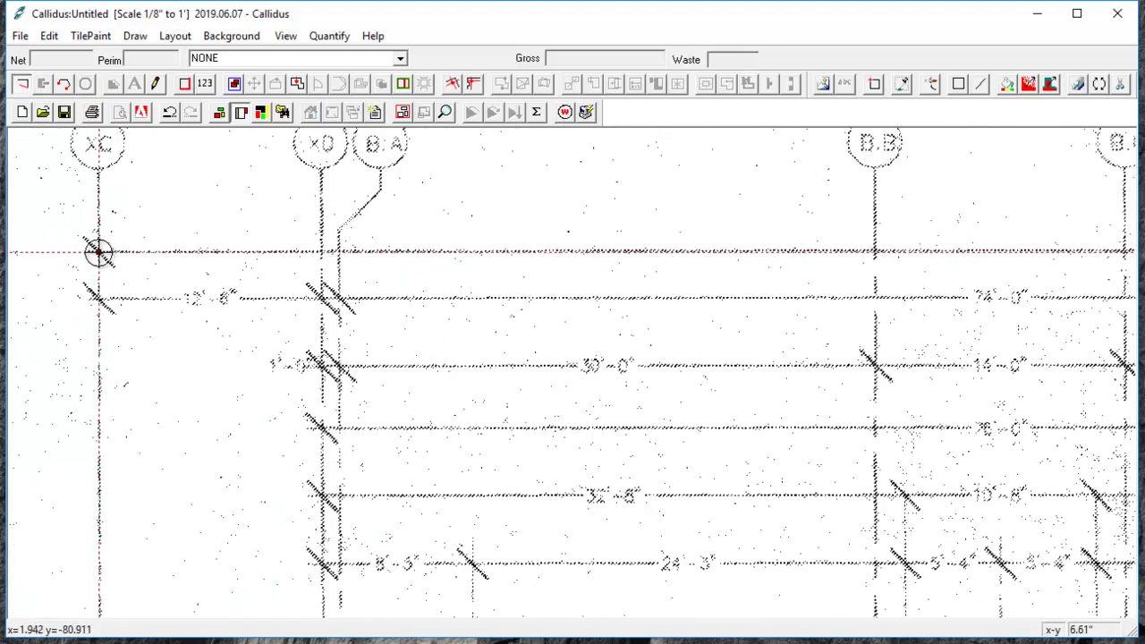
left_click(98, 252)
scroll(866, 295, "down", 1)
scroll(641, 298, "down", 1)
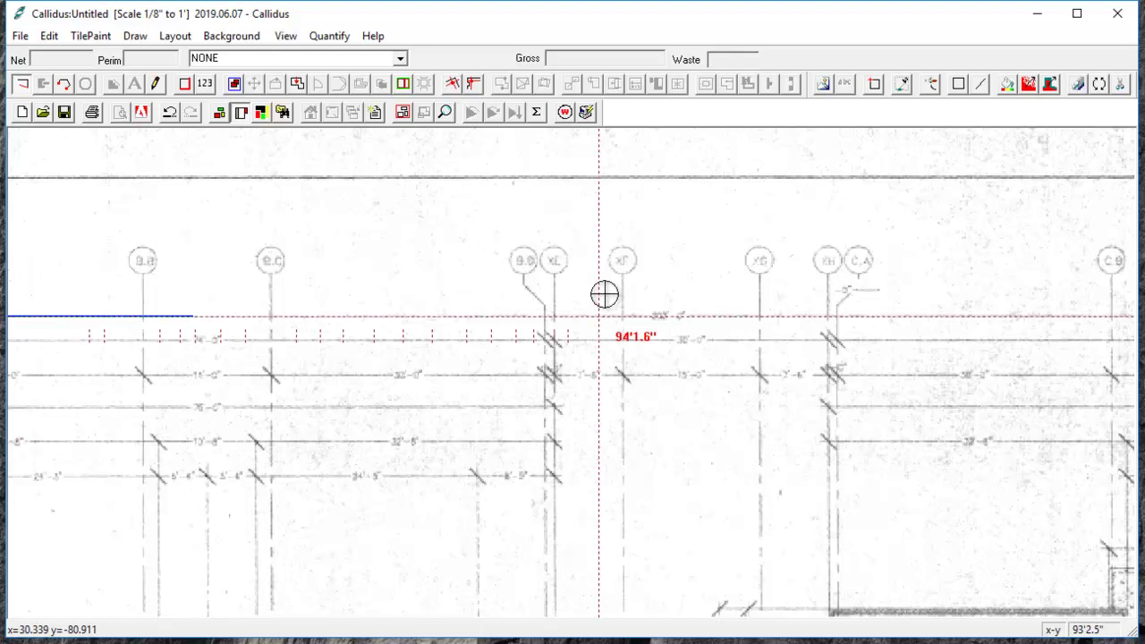
scroll(782, 340, "down", 2)
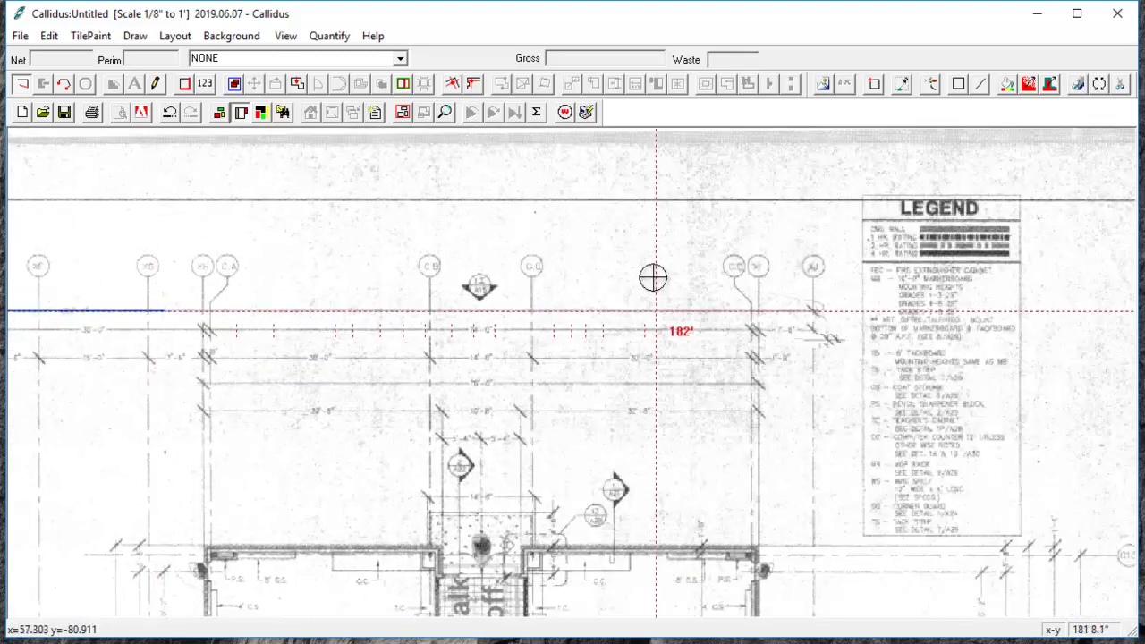
scroll(818, 315, "up", 2)
scroll(818, 315, "up", 1)
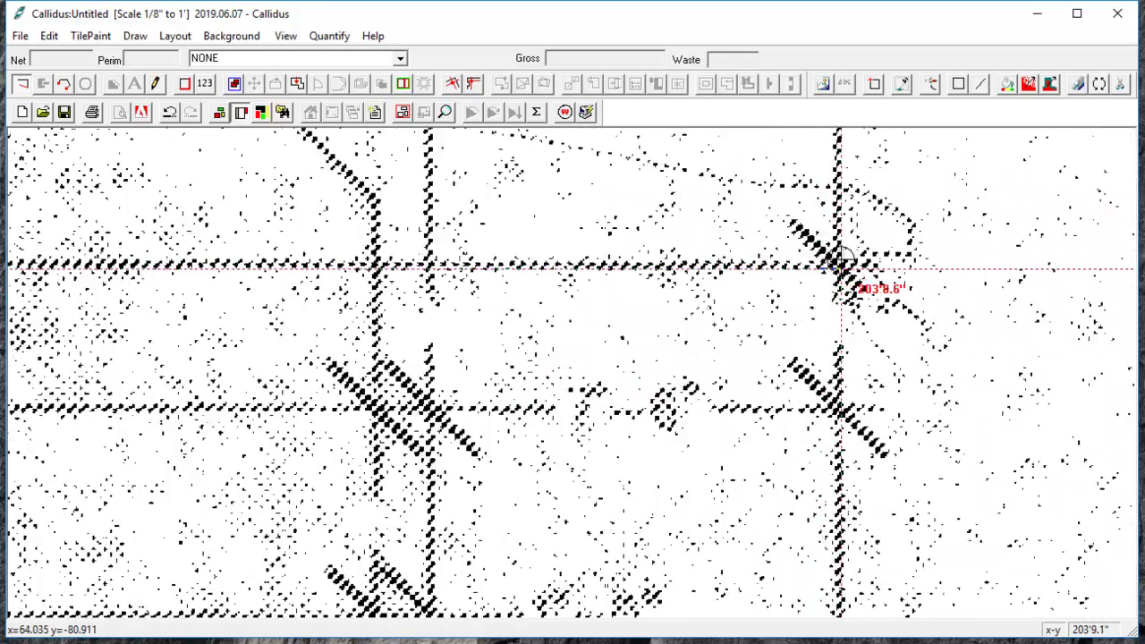
scroll(836, 273, "up", 1)
Step: Fix the outline's right end at the last tick, drop to the lower line and set the short vertical side
left_click(834, 260)
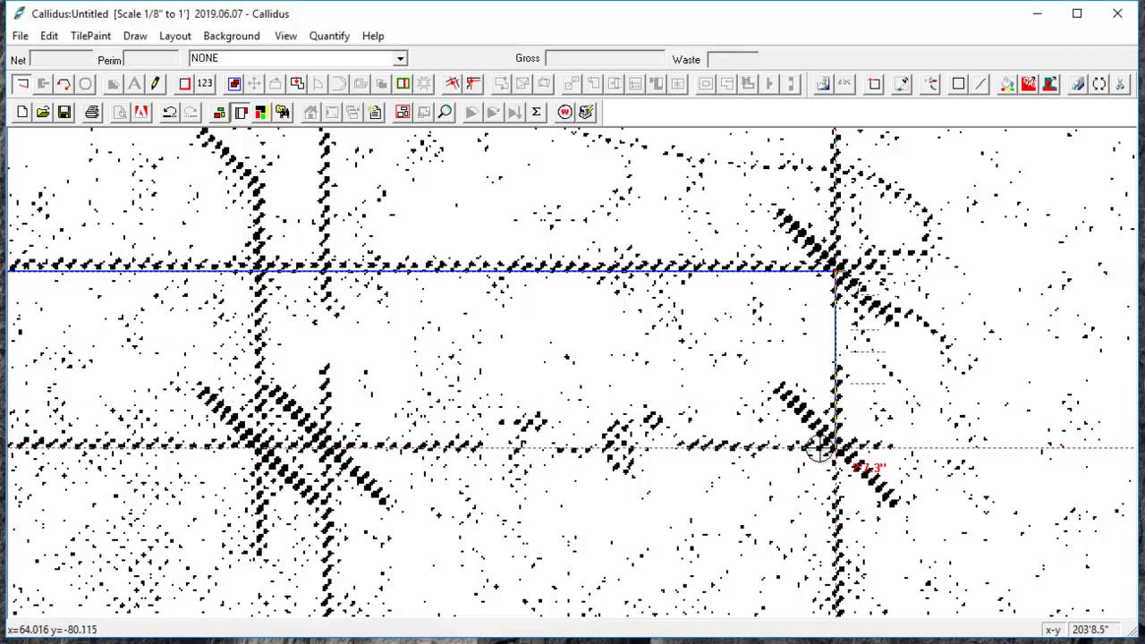
left_click(832, 435)
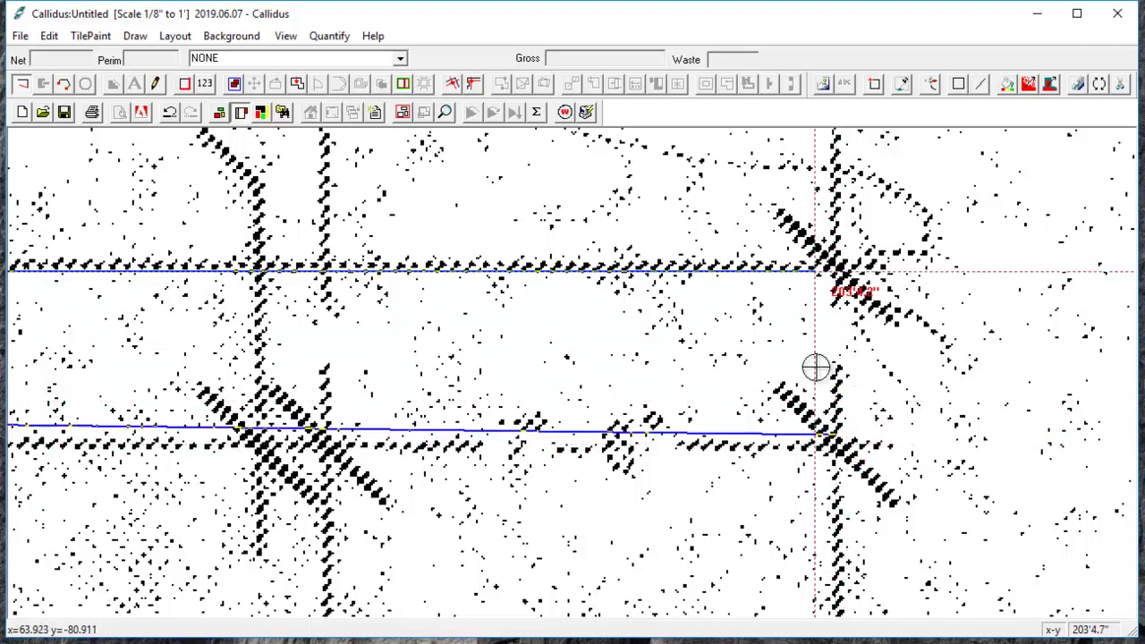
scroll(830, 275, "up", 2)
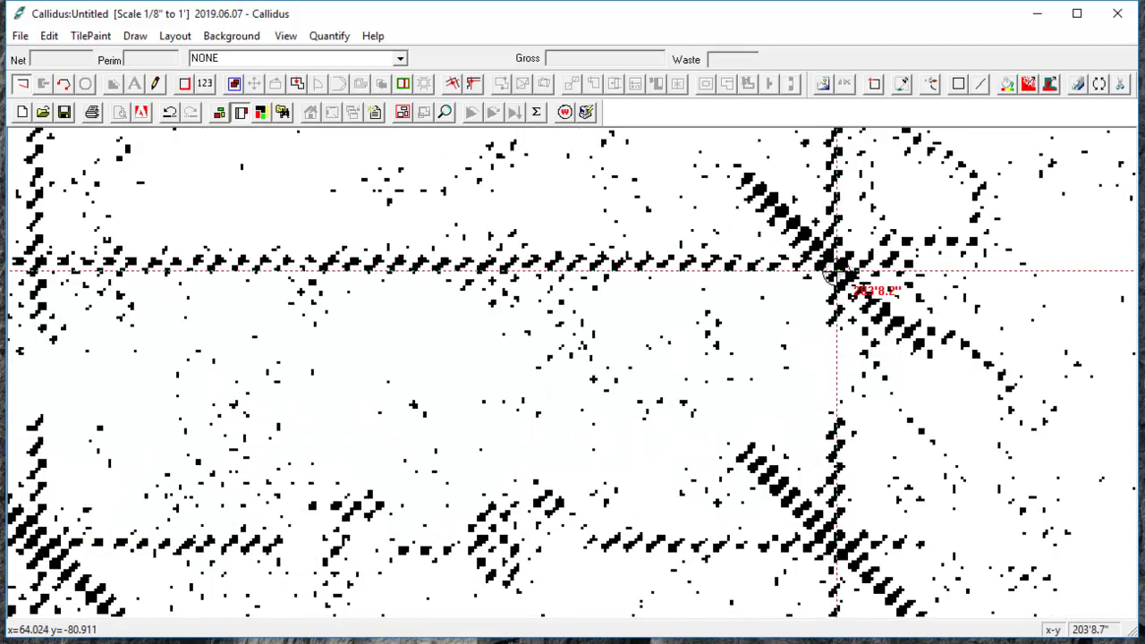
scroll(830, 272, "up", 3)
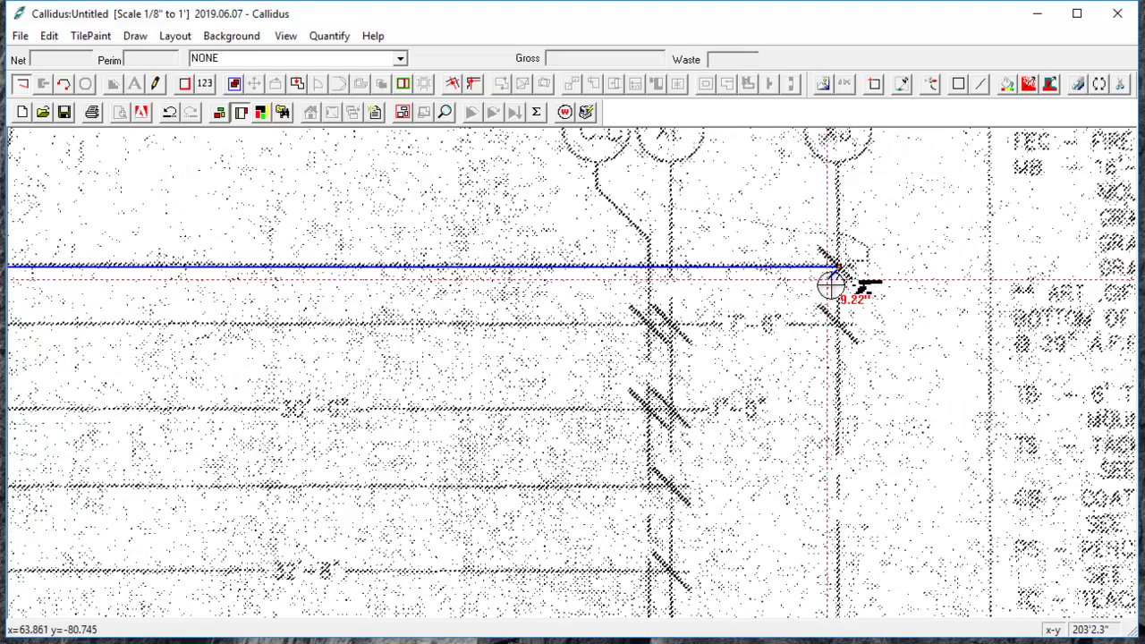
left_click(838, 330)
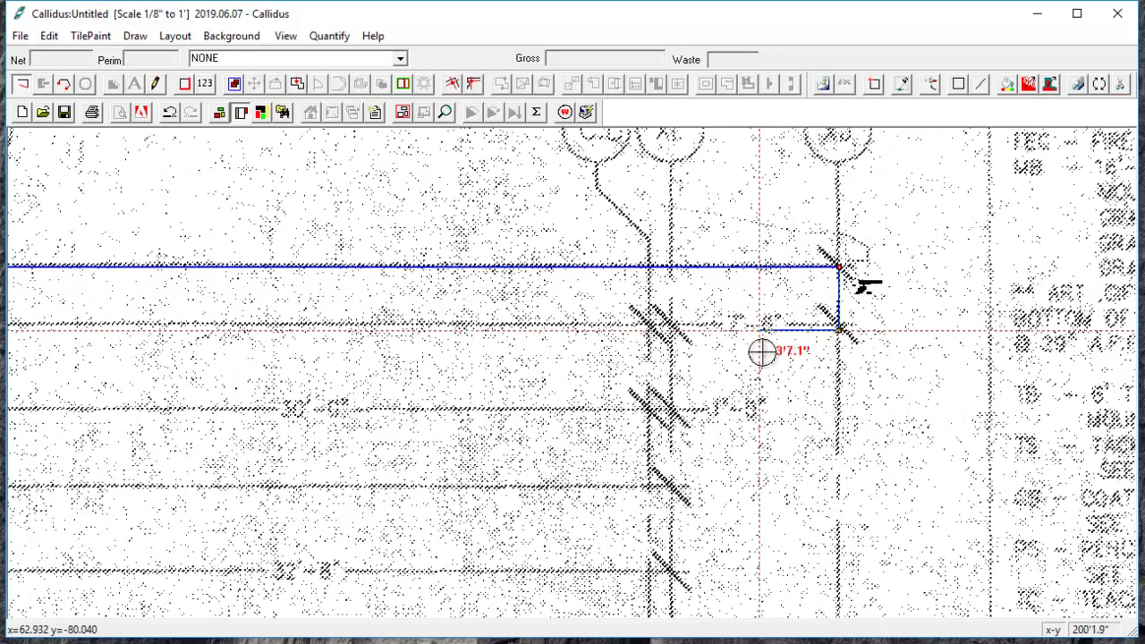
Step: Close the traced outline into a room and pan to view it
double_click(762, 352)
scroll(730, 350, "down", 2)
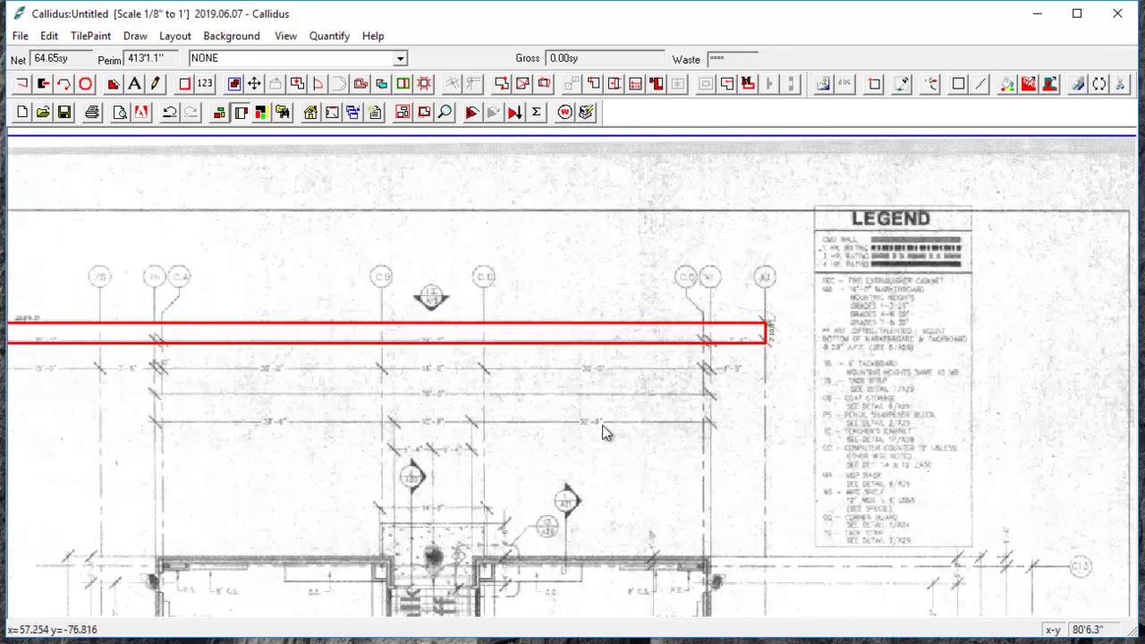
middle_click_drag(347, 366, 1136, 397)
scroll(731, 393, "up", 5)
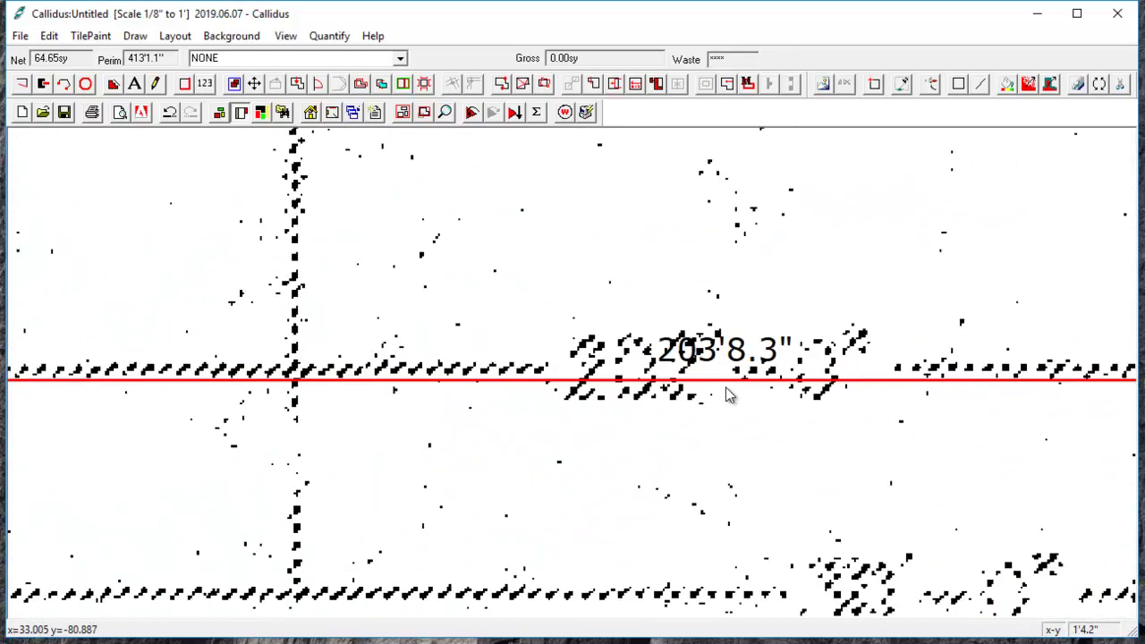
Step: Rescale plan and background by 0.991698 so the 203'8.3" top edge measures 202'
left_click(725, 383)
scroll(725, 387, "down", 1)
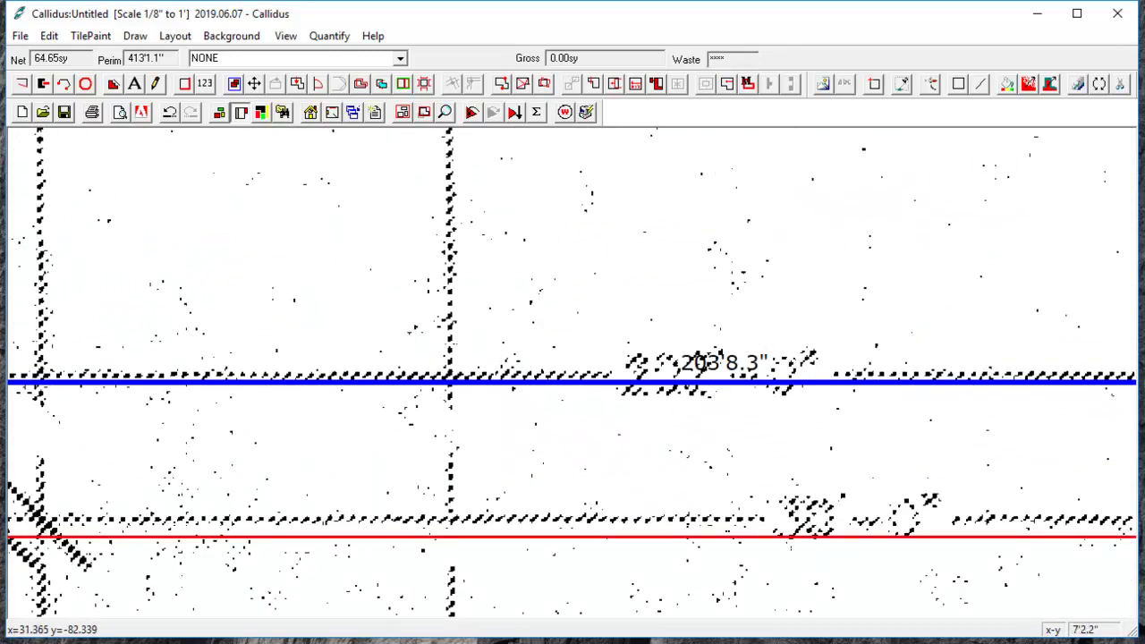
left_click(49, 36)
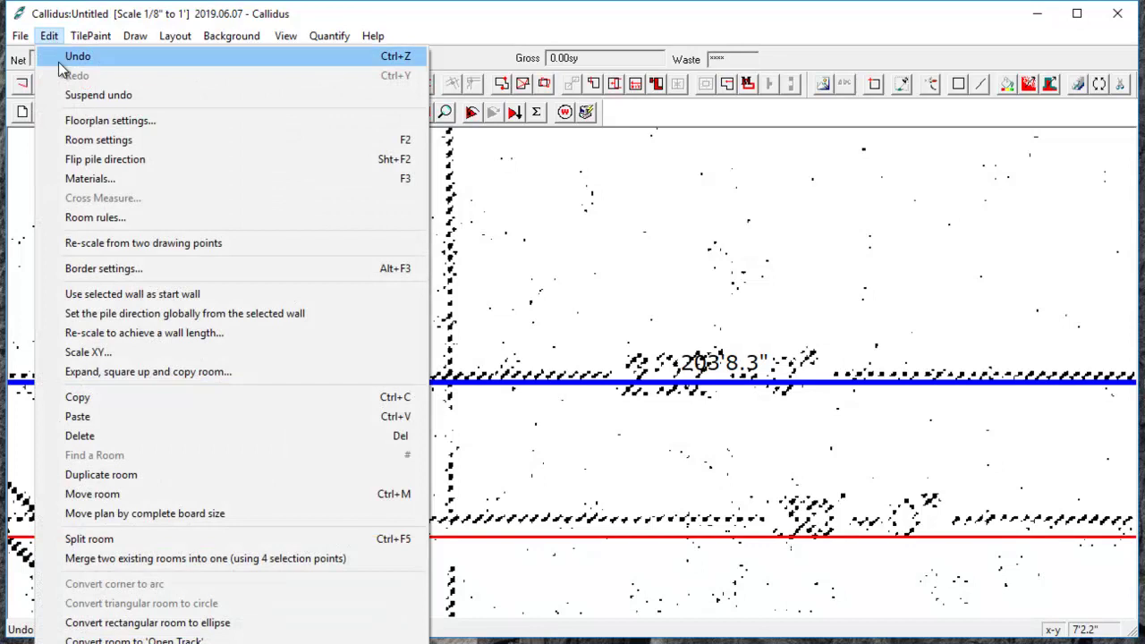
left_click(115, 335)
type("202'")
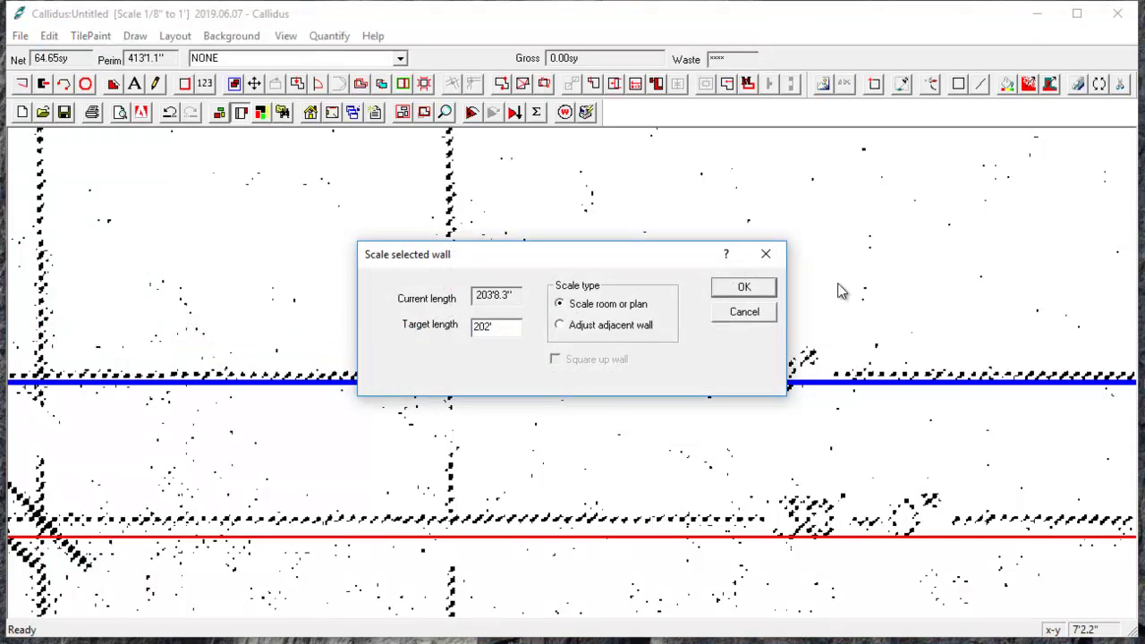
left_click(762, 291)
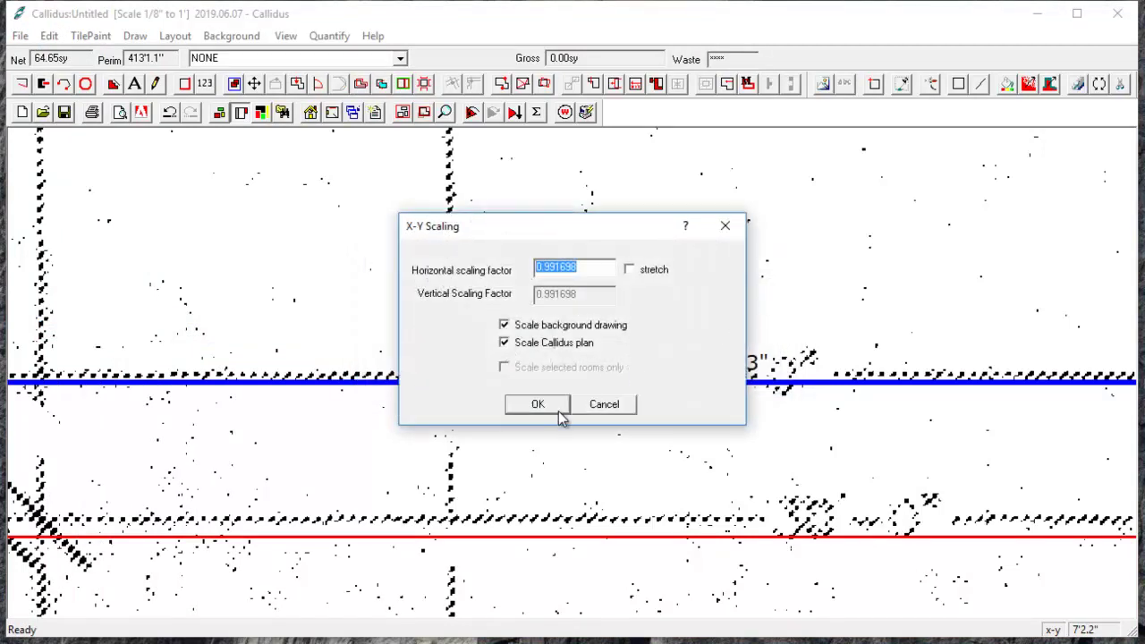
left_click(556, 410)
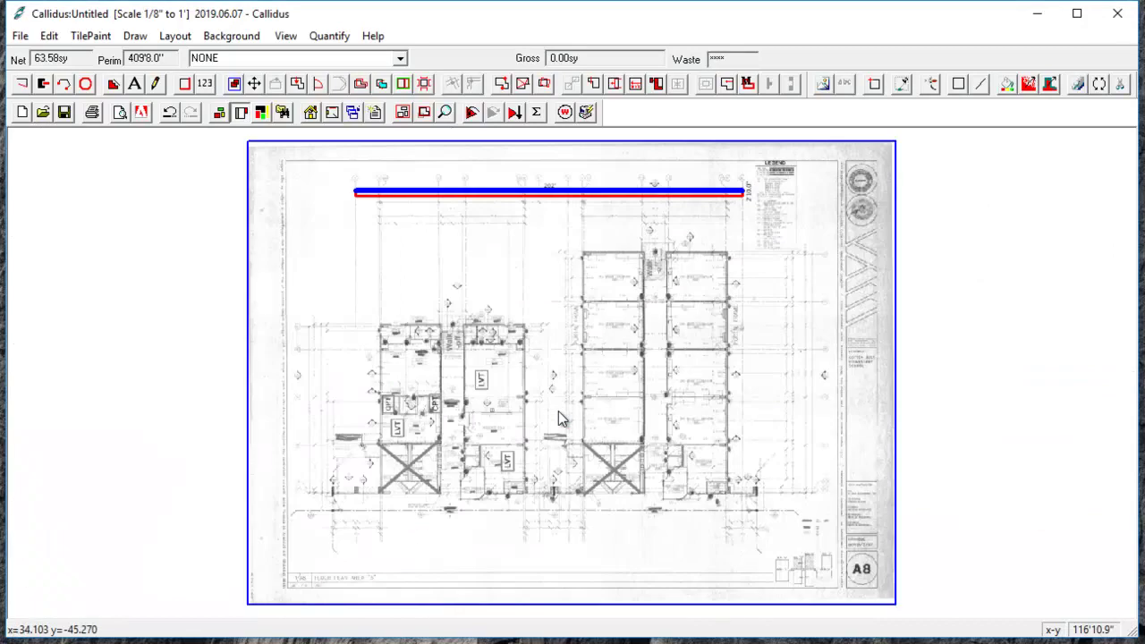
Step: Delete the temporary reference room and zoom in on the dimension line
left_click(563, 197)
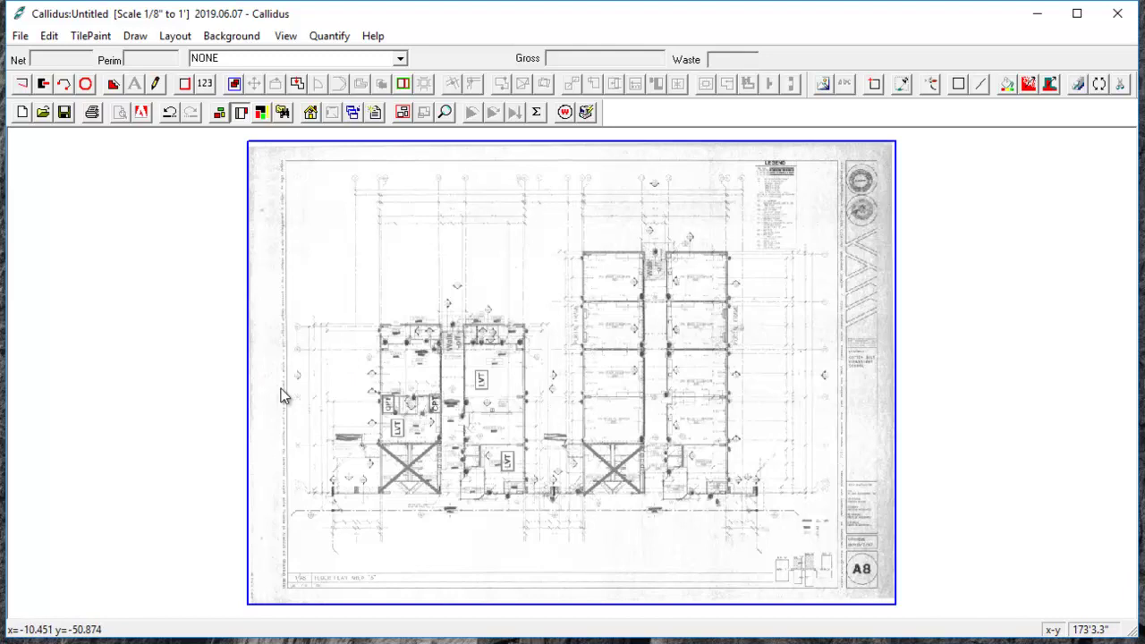
scroll(286, 398, "up", 1)
scroll(960, 227, "up", 5)
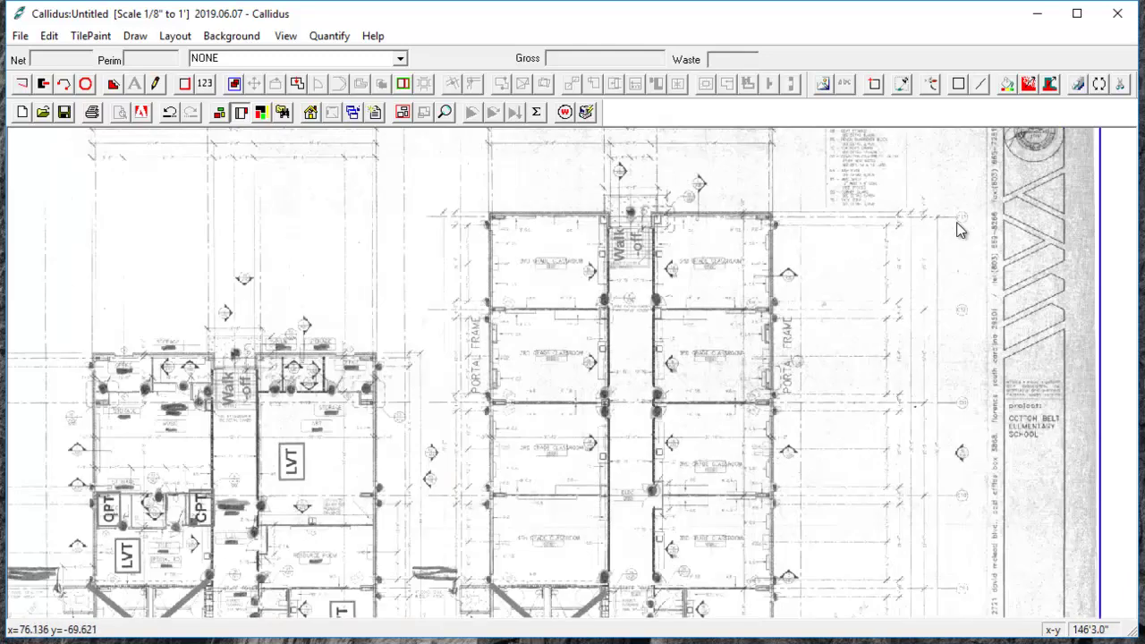
scroll(927, 225, "up", 4)
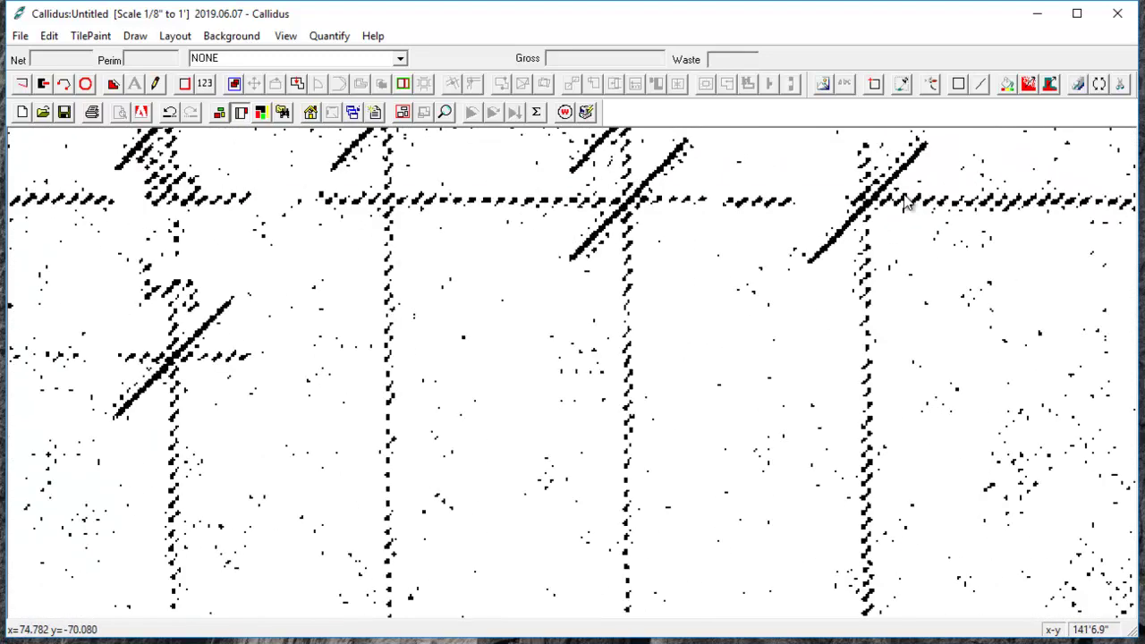
scroll(896, 200, "down", 2)
scroll(588, 324, "up", 3)
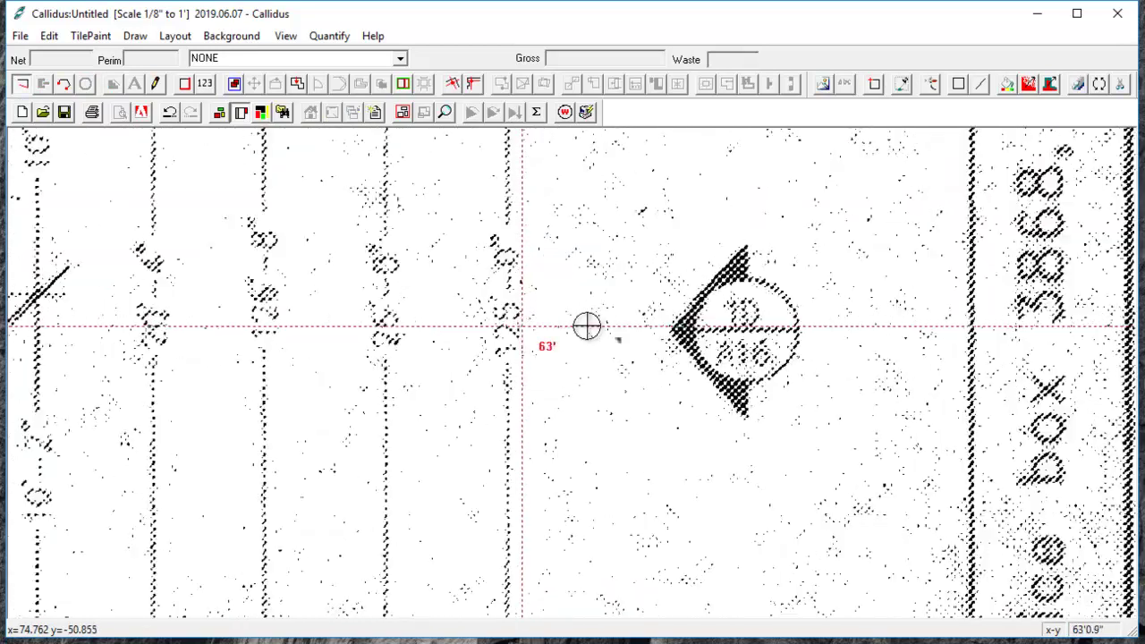
scroll(535, 358, "up", 1)
scroll(535, 358, "up", 1)
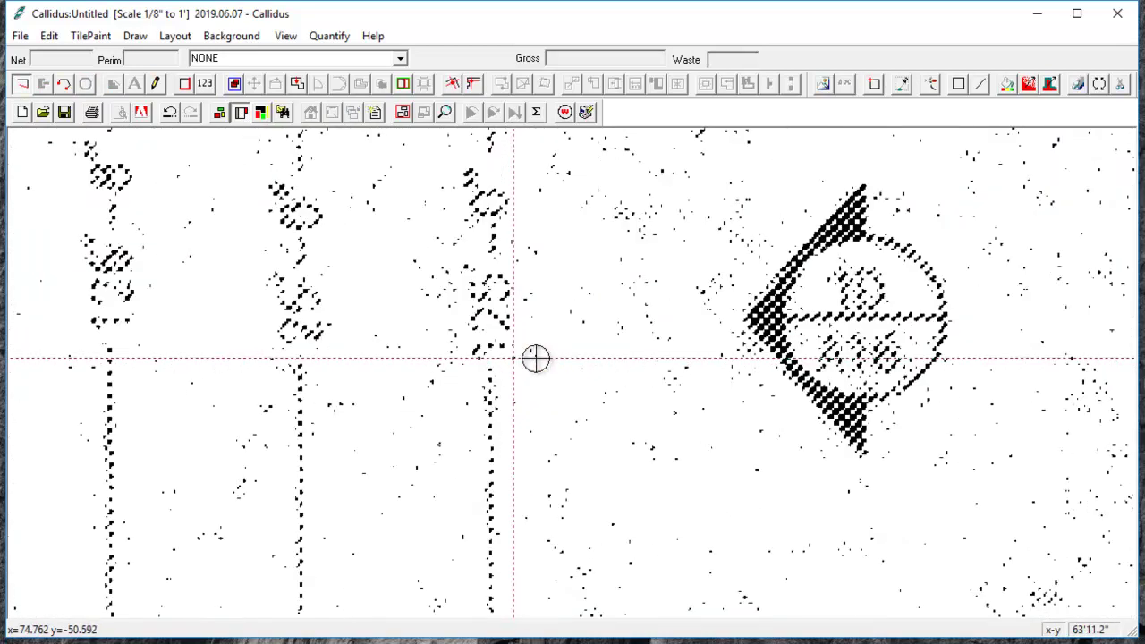
scroll(535, 358, "down", 3)
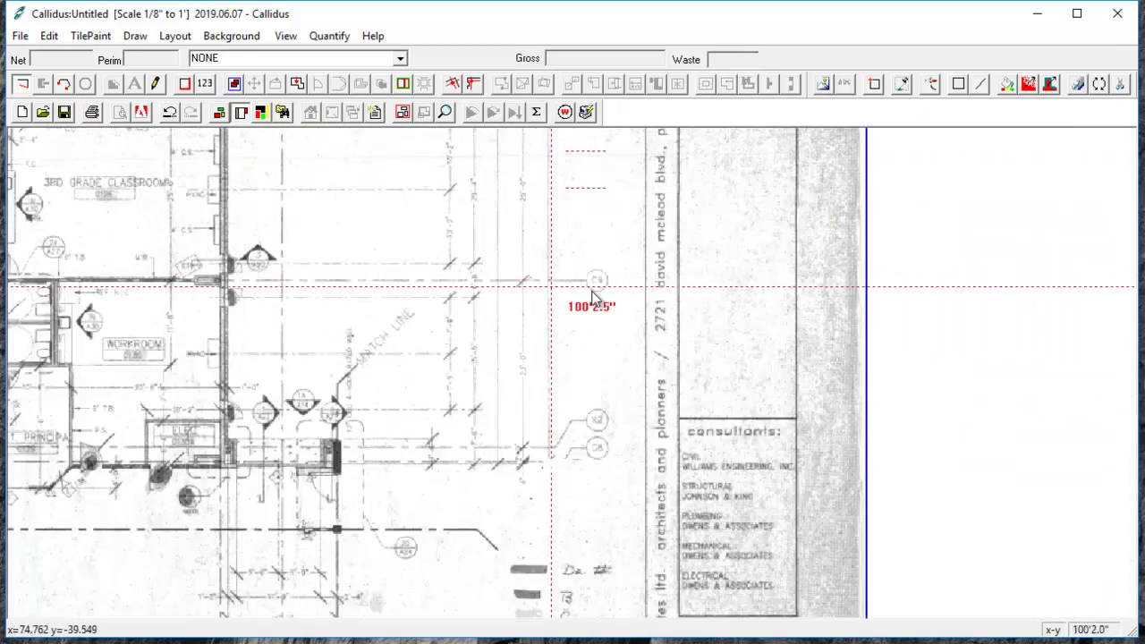
scroll(537, 461, "up", 5)
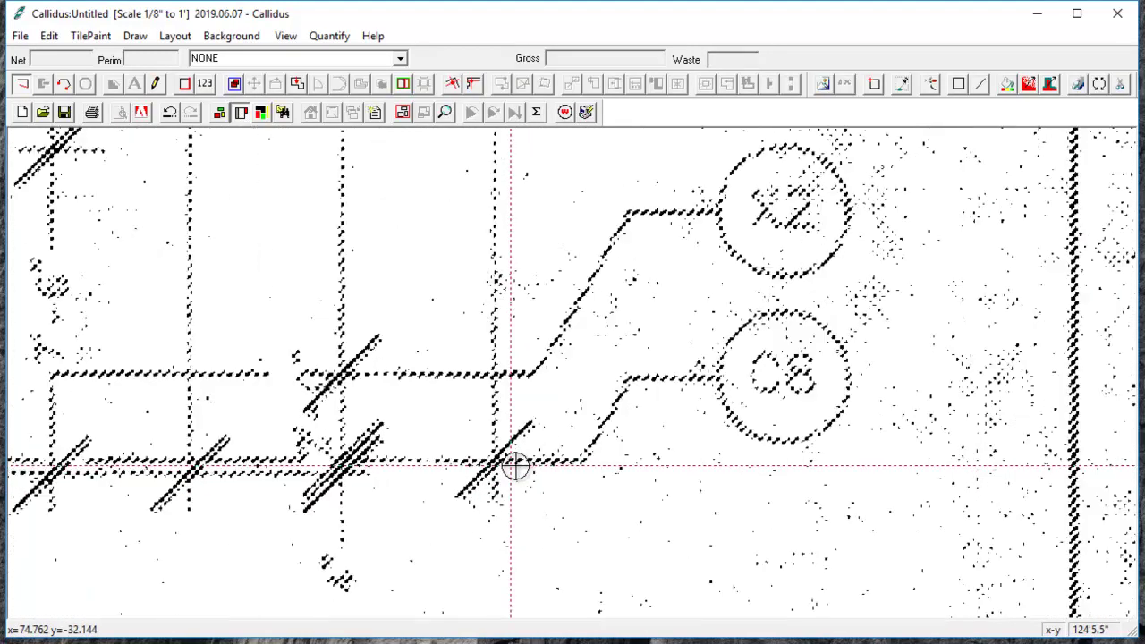
scroll(515, 465, "up", 1)
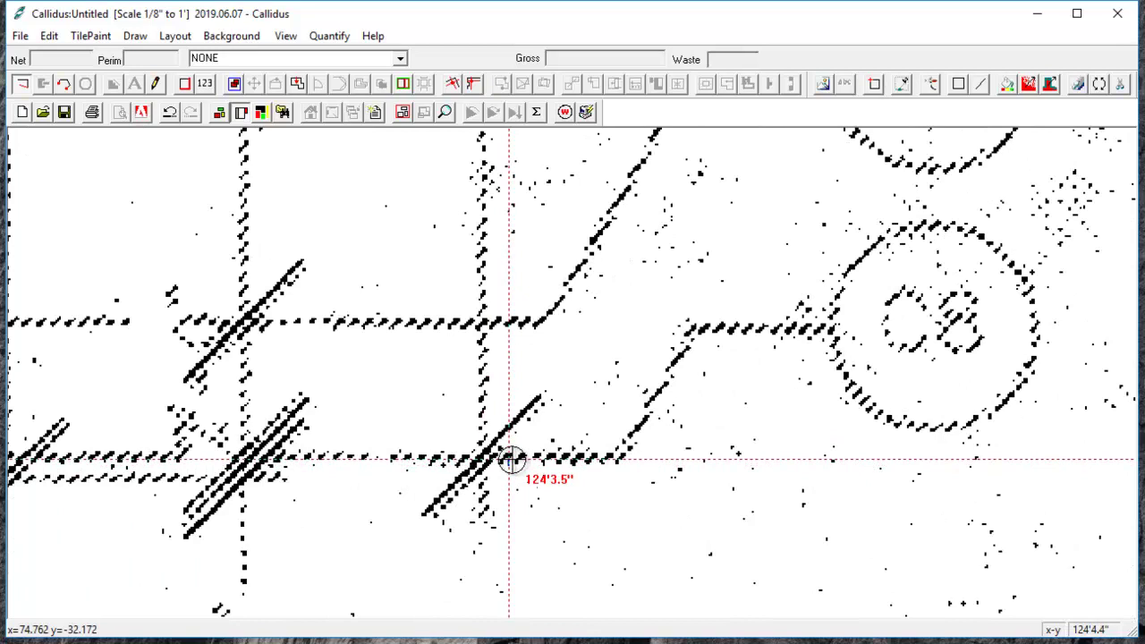
Step: Trace a narrow reference outline to the lower grid line and close it (34.54 sy, 253'6.7")
left_click(509, 459)
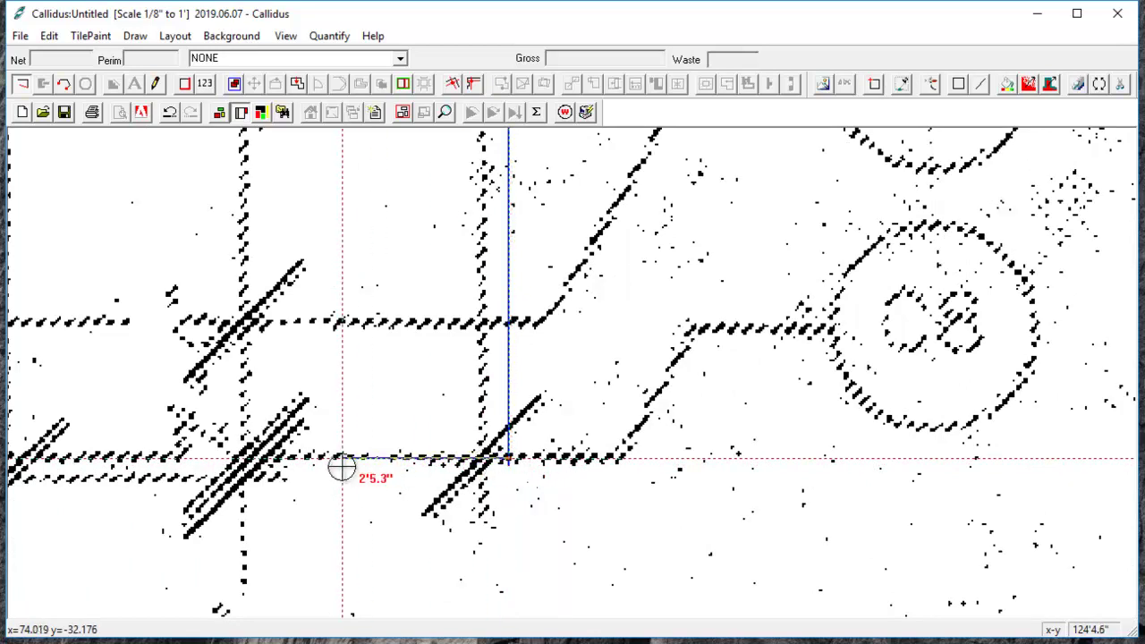
scroll(337, 465, "down", 3)
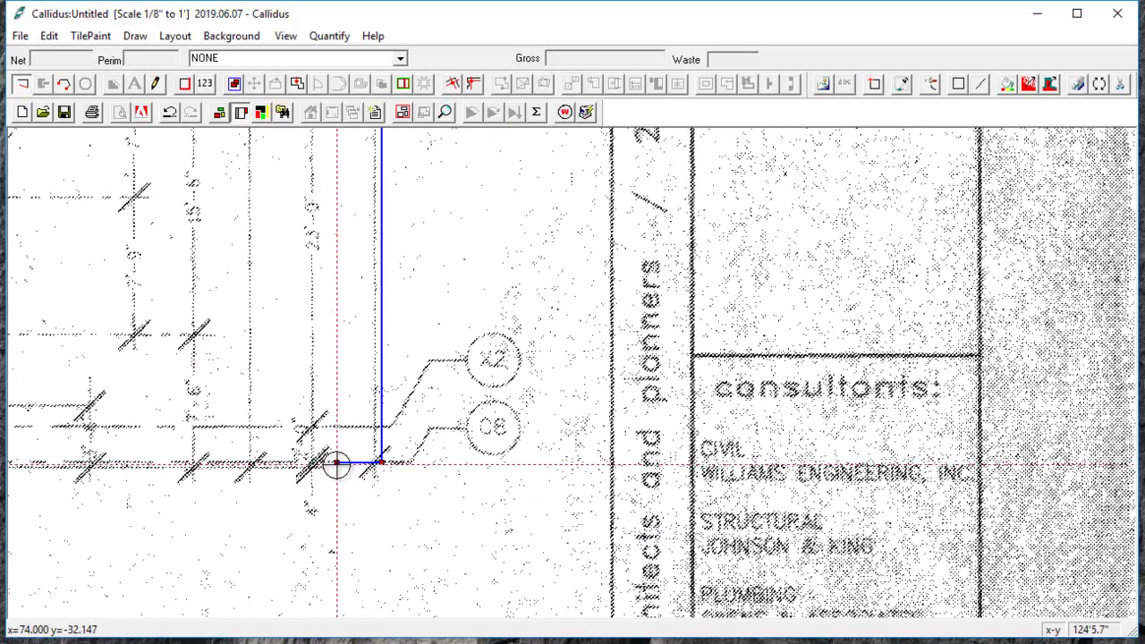
double_click(313, 417)
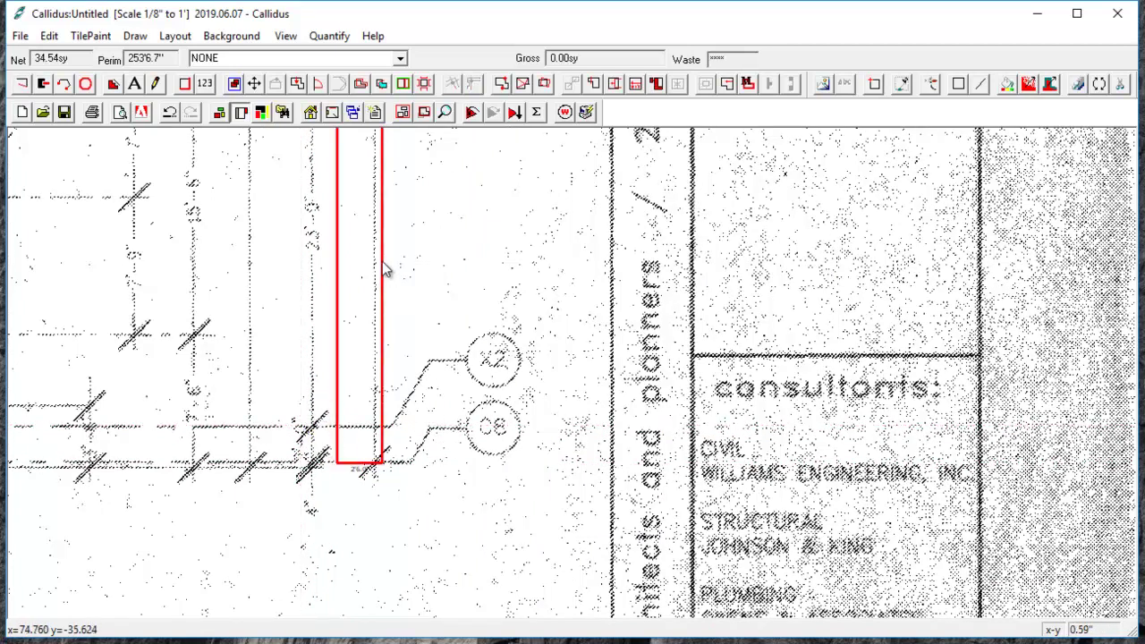
scroll(384, 268, "down", 2)
scroll(384, 269, "up", 3)
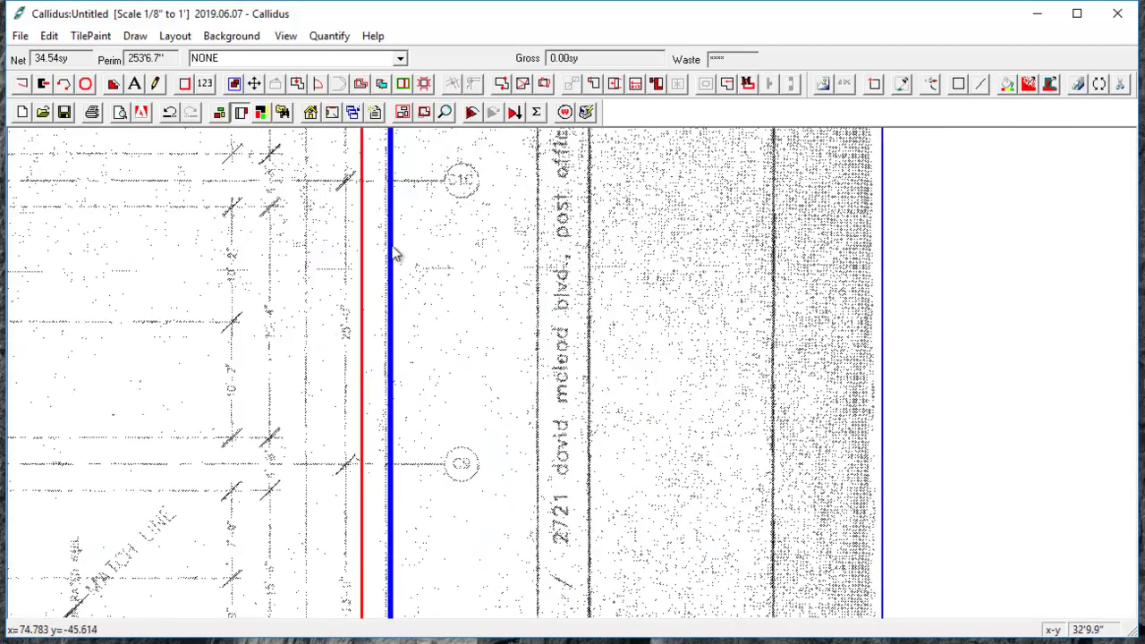
Step: Stretch the plan vertically by 1.005806 to make the reference wall 125', keeping horizontal factor 1
left_click(48, 36)
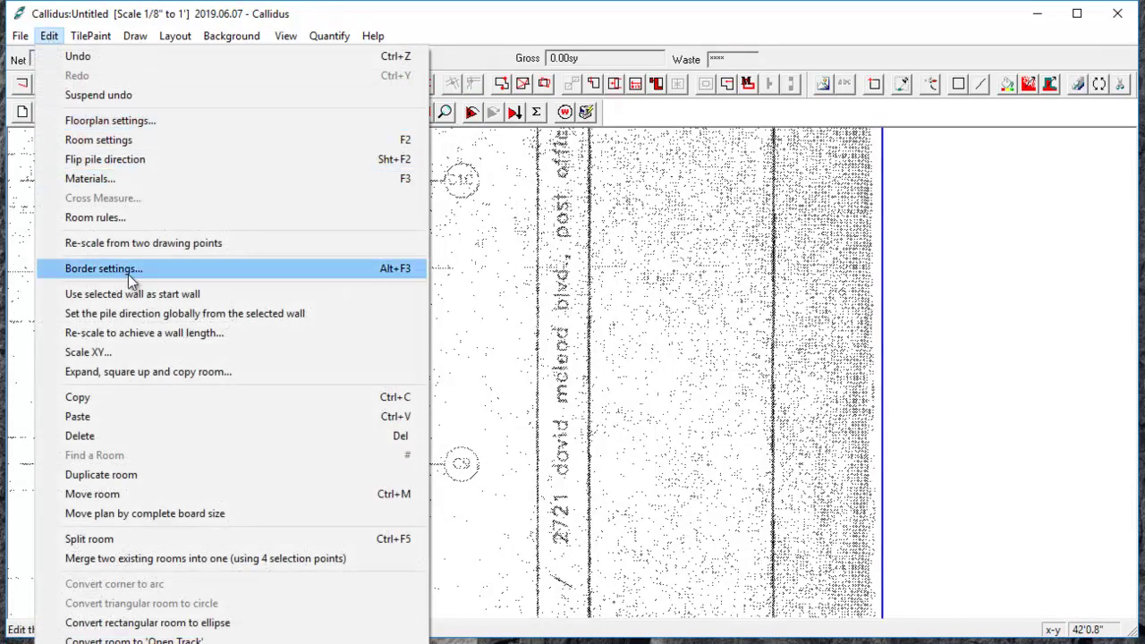
left_click(123, 329)
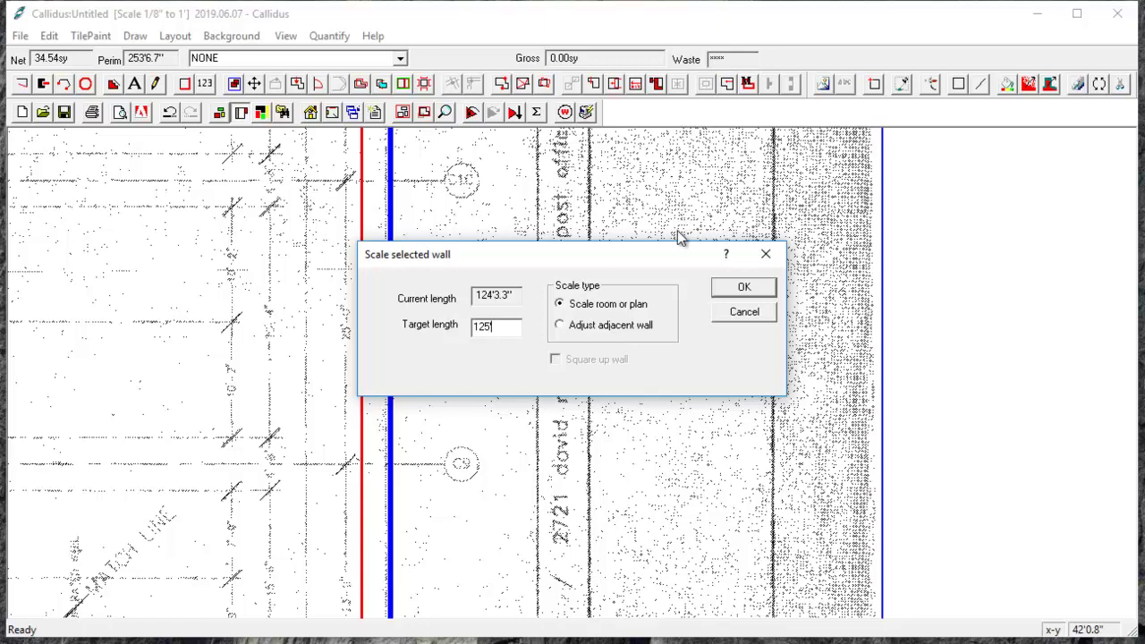
left_click(741, 288)
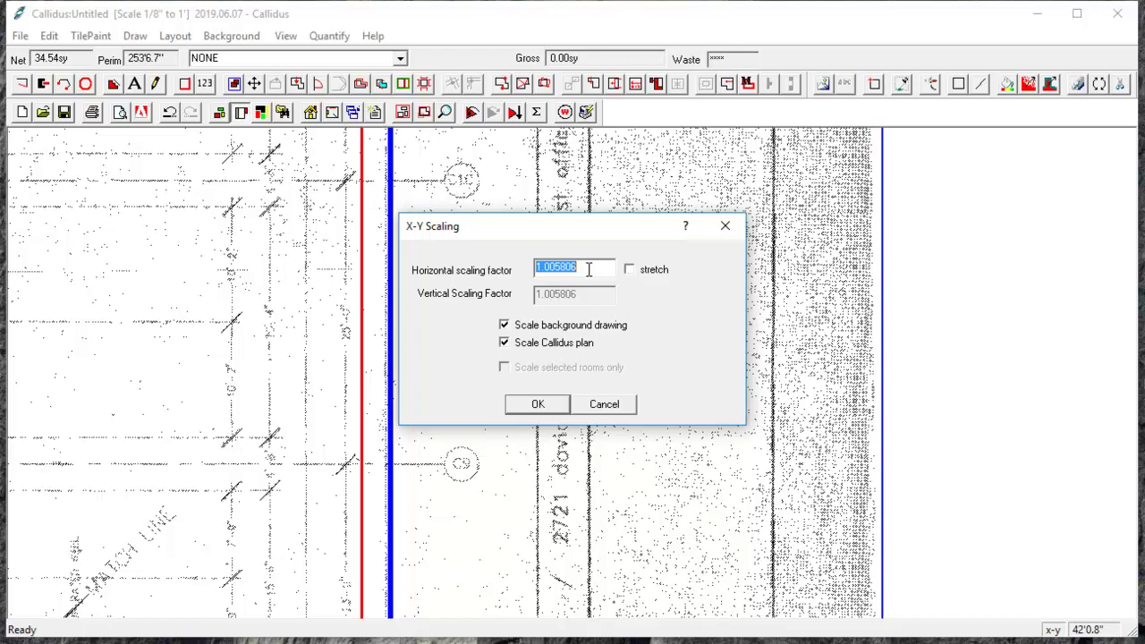
left_click(629, 270)
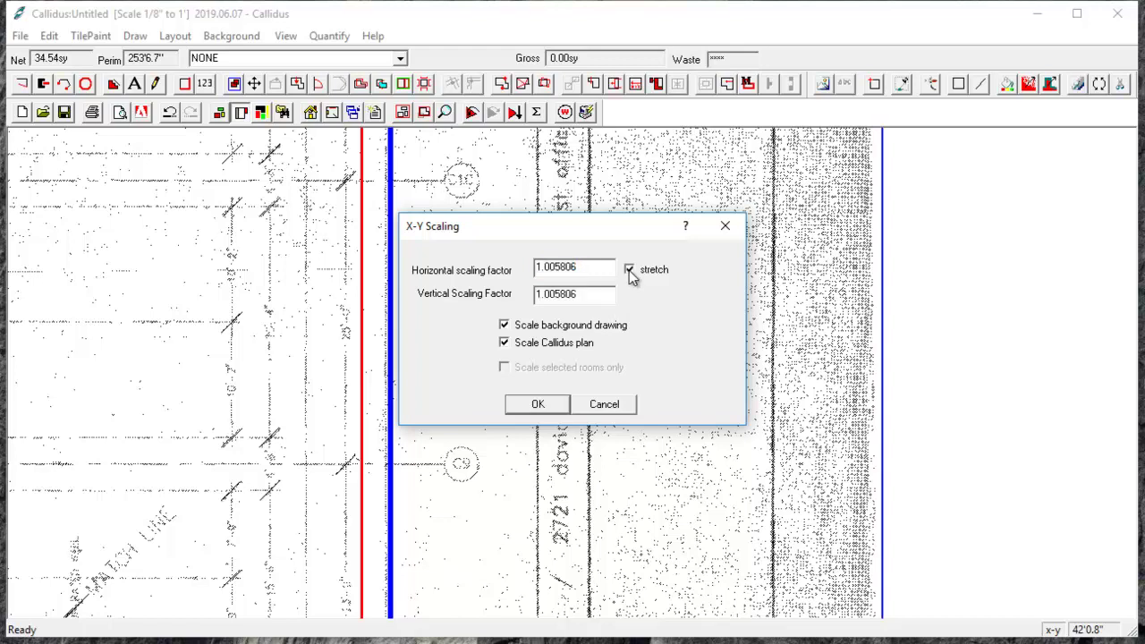
left_click_drag(569, 261, 540, 270)
key("BackSpace")
left_click(534, 404)
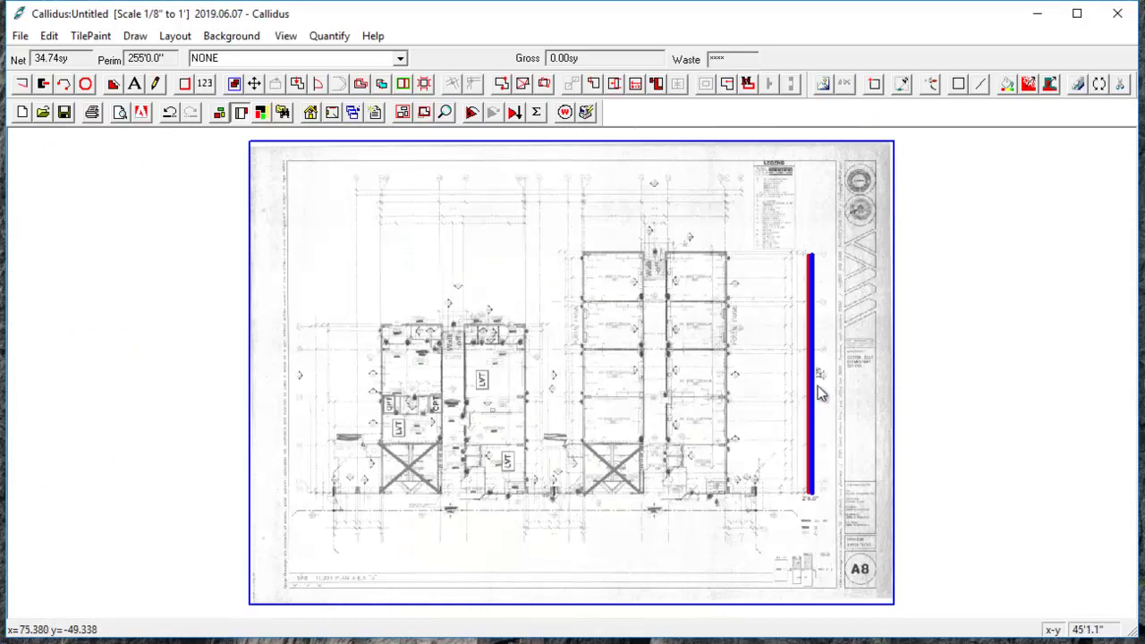
Step: Zoom and pan along the gridline row to check the rescaled dimensions
scroll(819, 382, "up", 3)
scroll(761, 383, "up", 4)
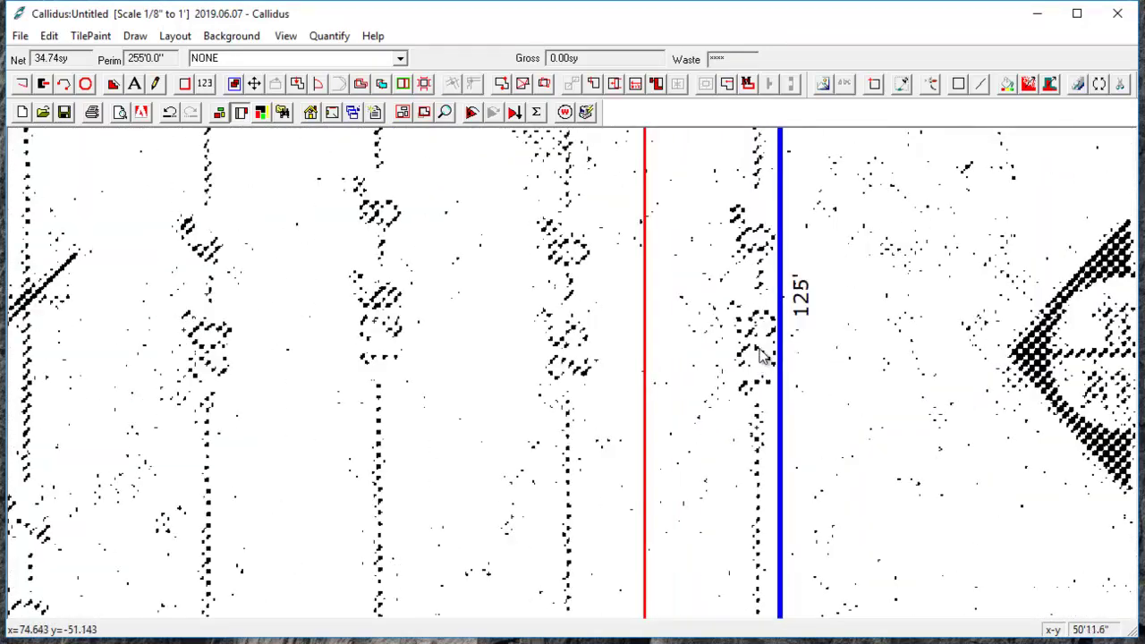
scroll(761, 355, "down", 8)
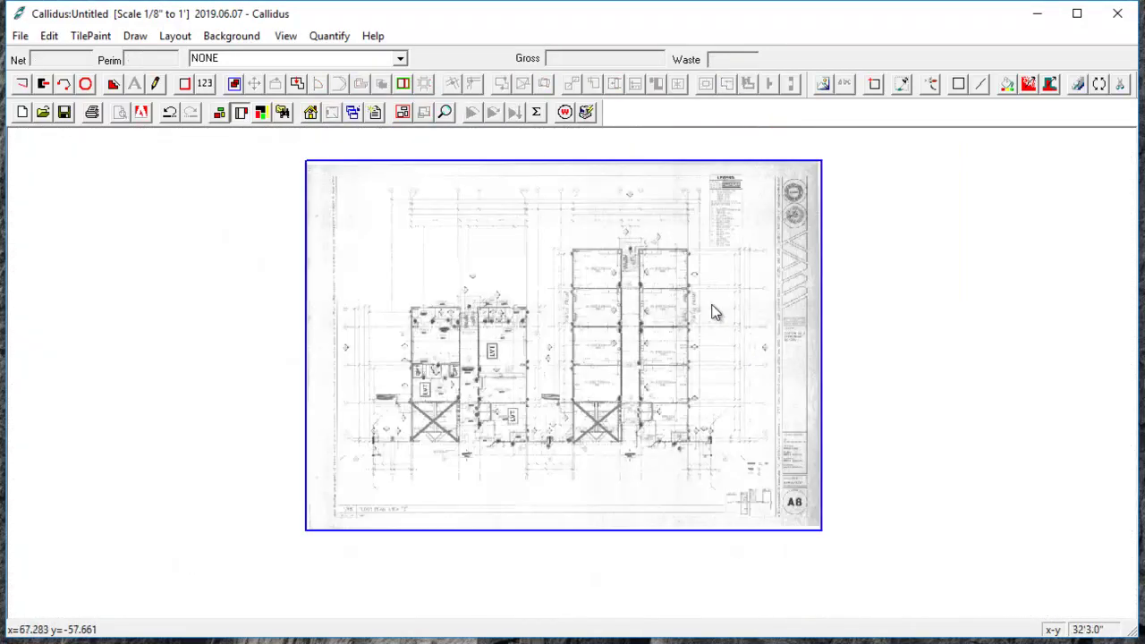
scroll(716, 306, "up", 4)
scroll(754, 156, "up", 5)
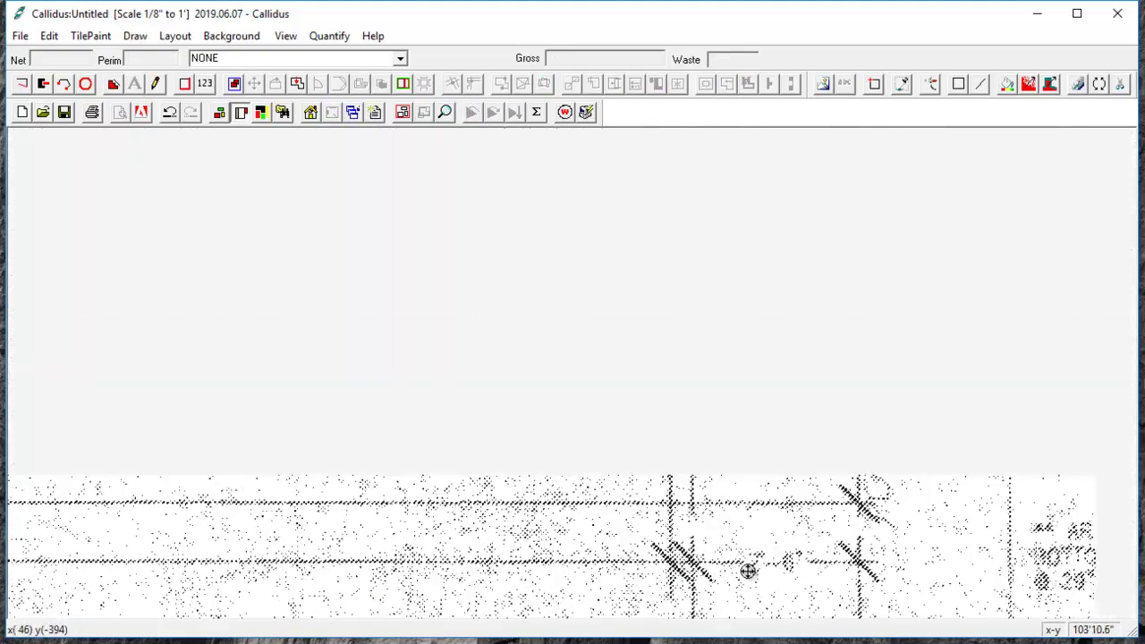
scroll(836, 555, "up", 2)
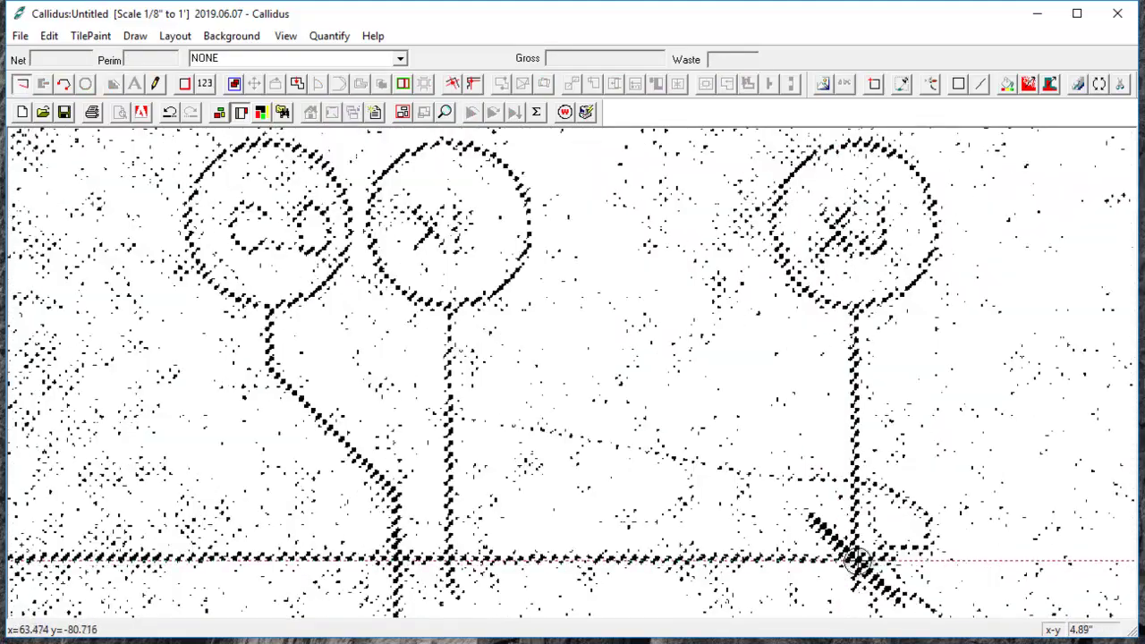
scroll(856, 557, "down", 5)
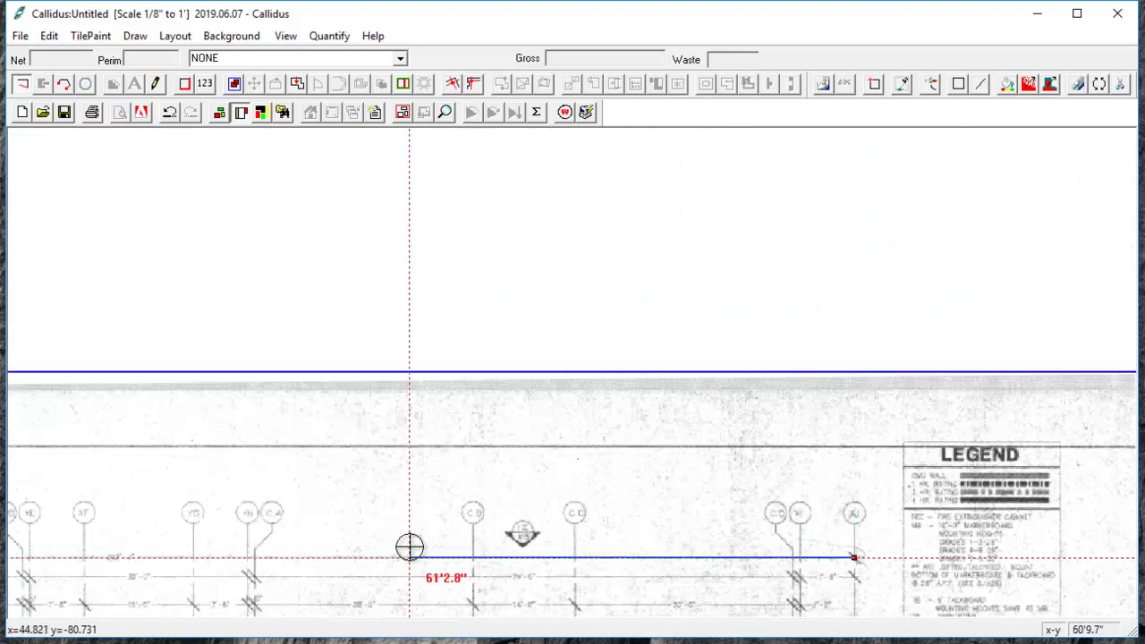
middle_click_drag(856, 557, 1045, 348)
Step: Confirm the top dimension string now reads about 201'11.8" and bring up the Background menu
scroll(1046, 348, "up", 2)
scroll(51, 378, "up", 2)
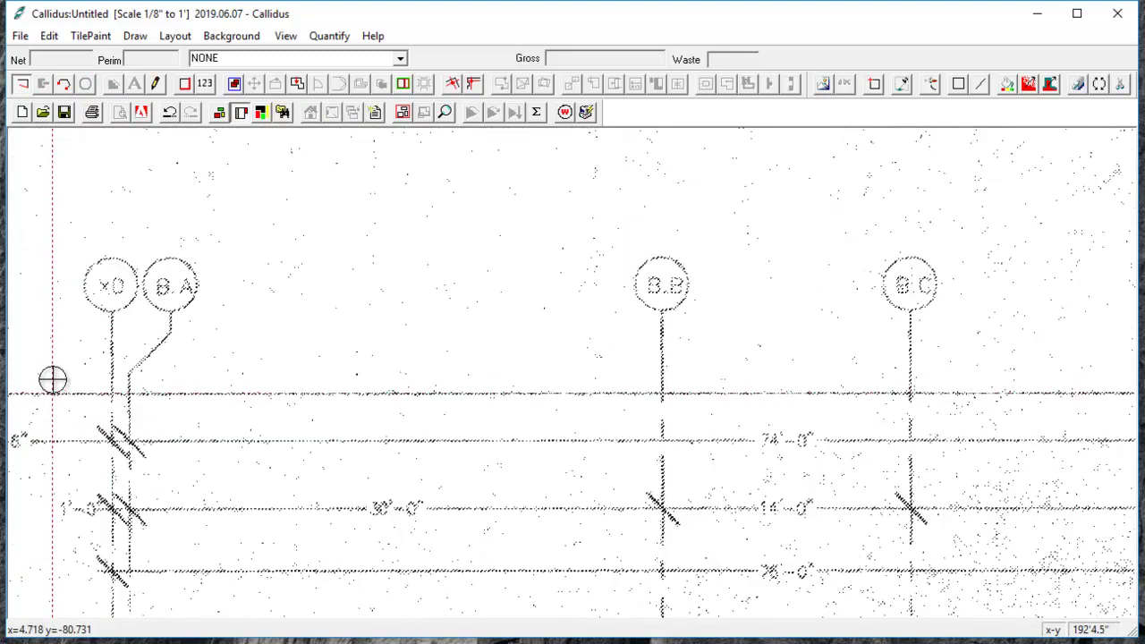
middle_click_drag(113, 387, 289, 378)
scroll(107, 358, "up", 3)
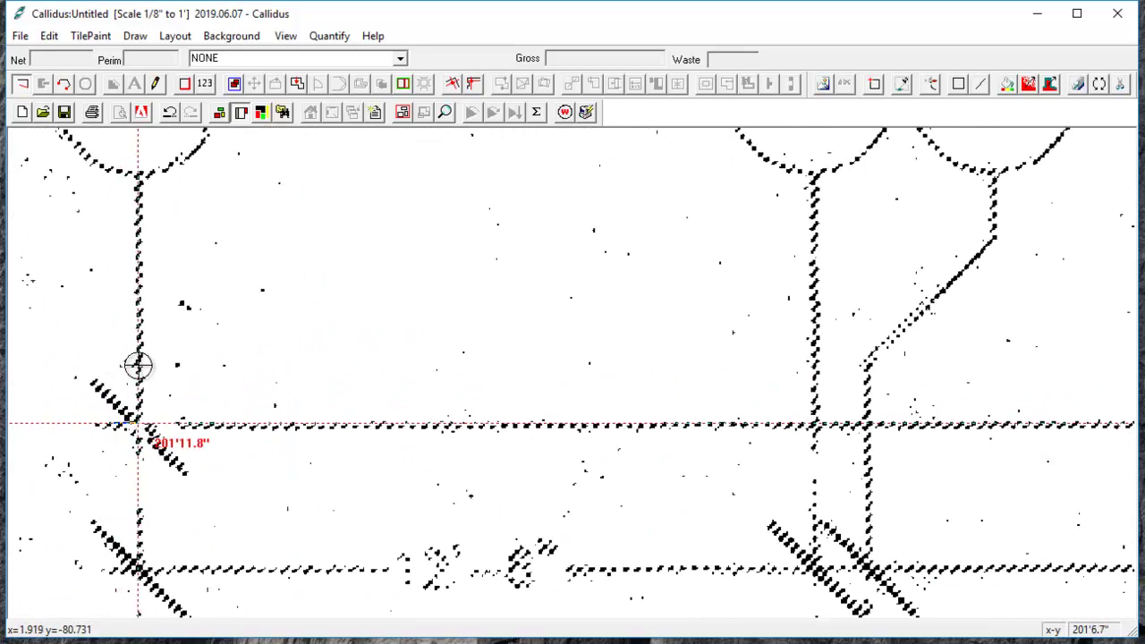
scroll(139, 364, "down", 5)
left_click(249, 39)
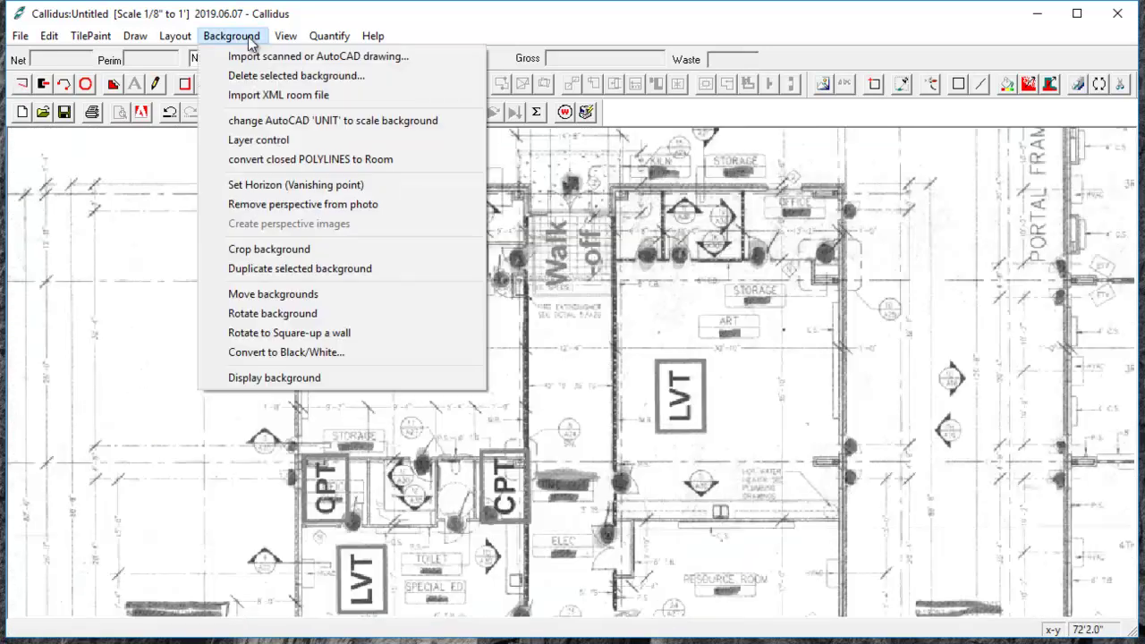
Step: Crop the scanned background to a rectangle drawn around the floor plan
left_click(251, 250)
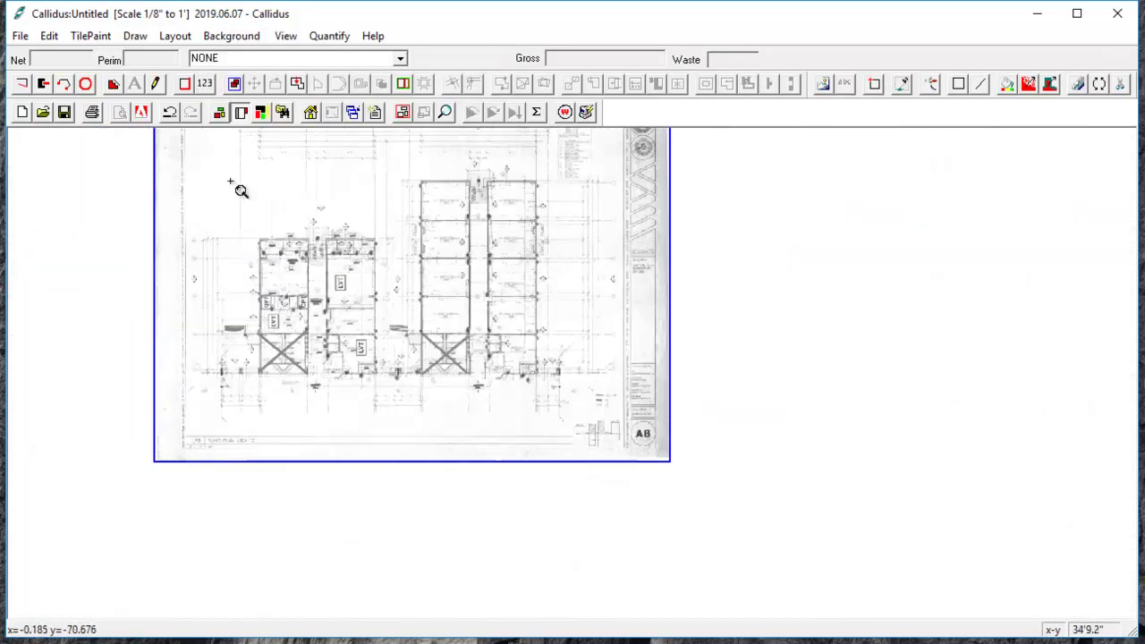
left_click_drag(225, 150, 551, 423)
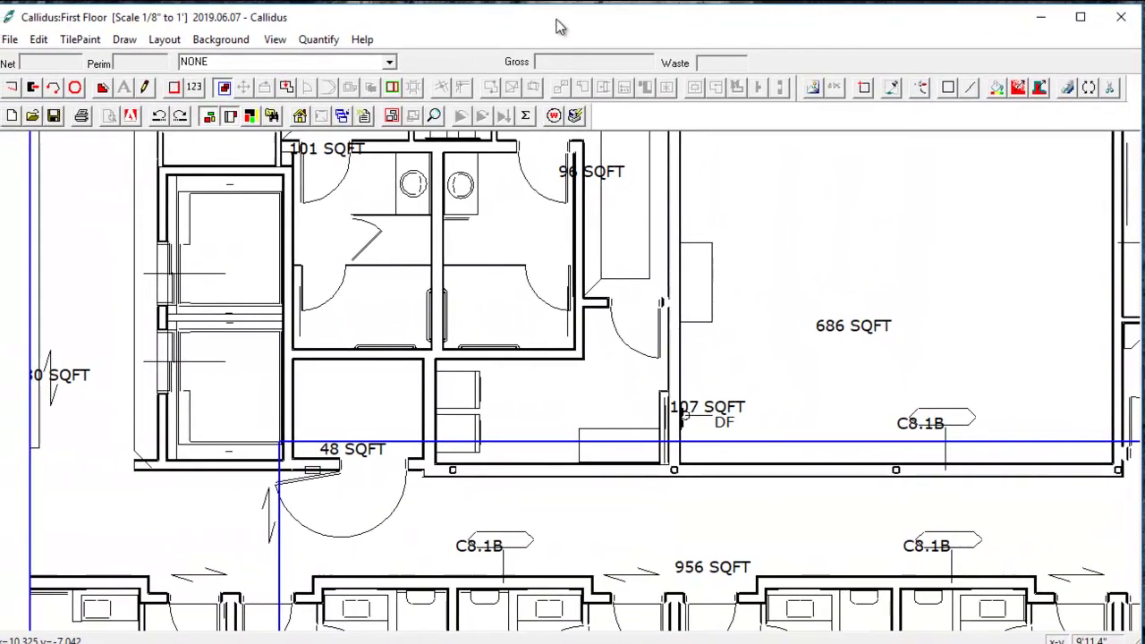
Step: Open the First Floor layer list and briefly preview layer colours before restoring black lines
scroll(215, 195, "up", 1)
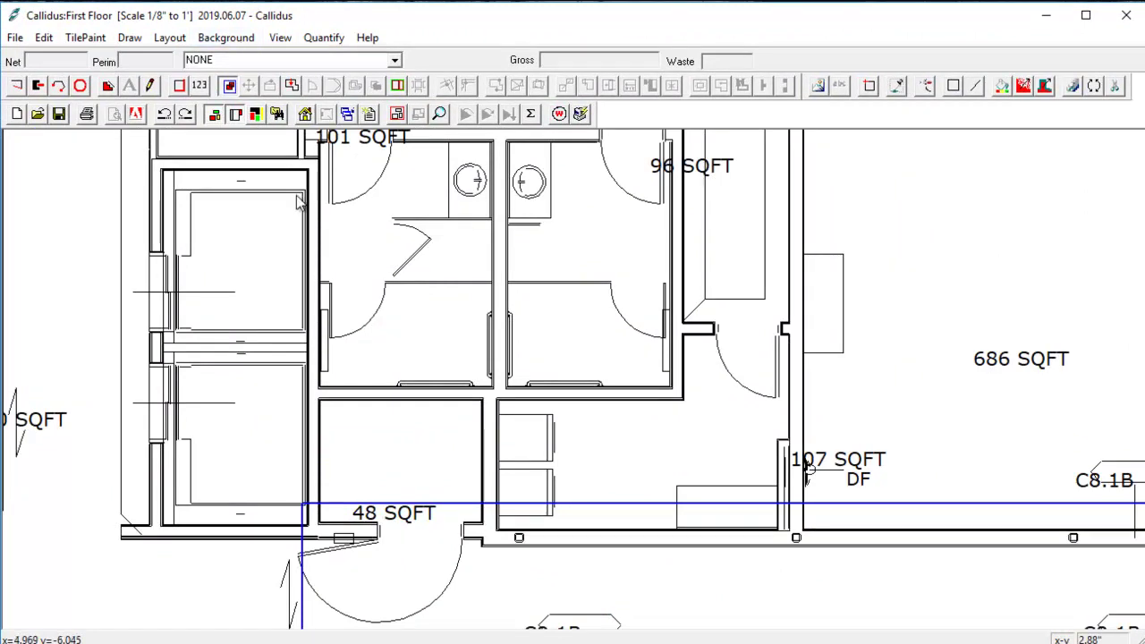
scroll(298, 201, "down", 5)
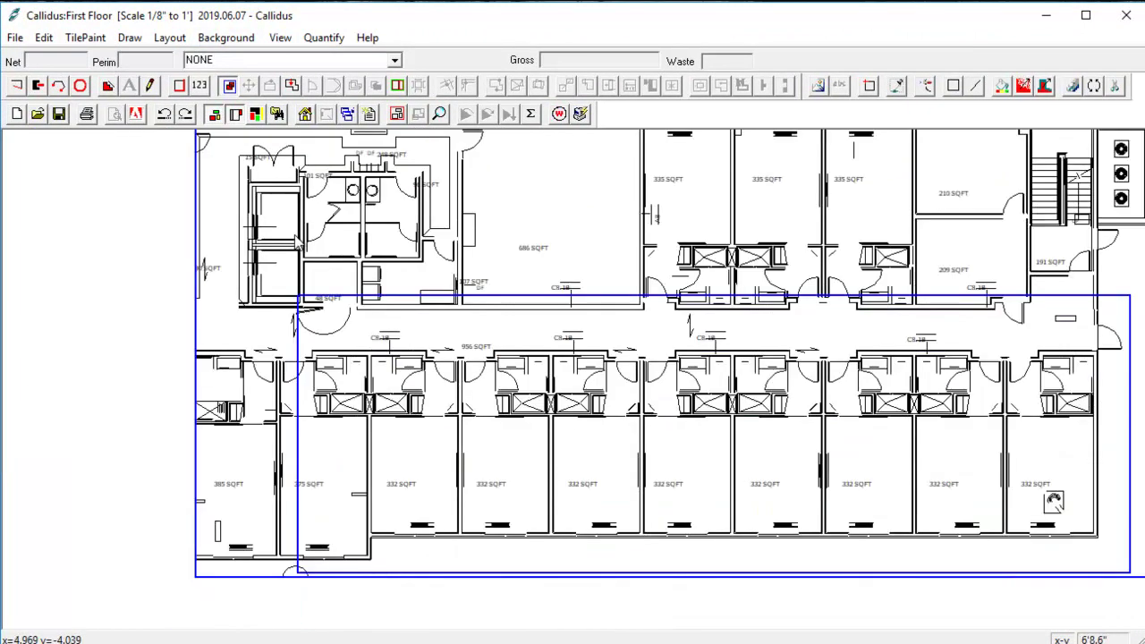
left_click(228, 39)
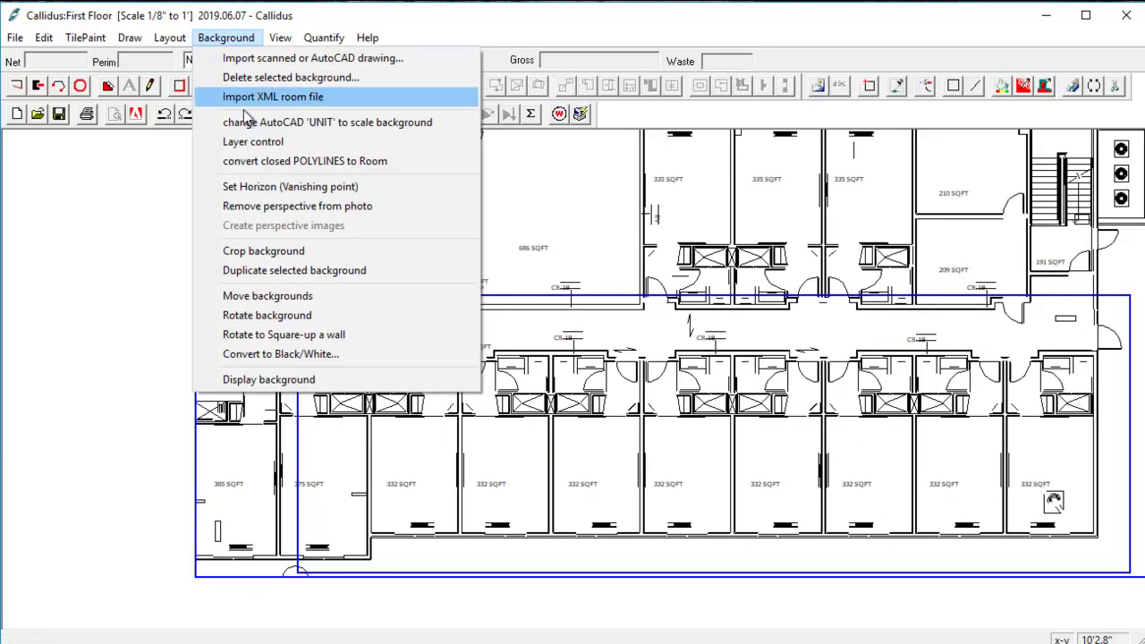
left_click(253, 142)
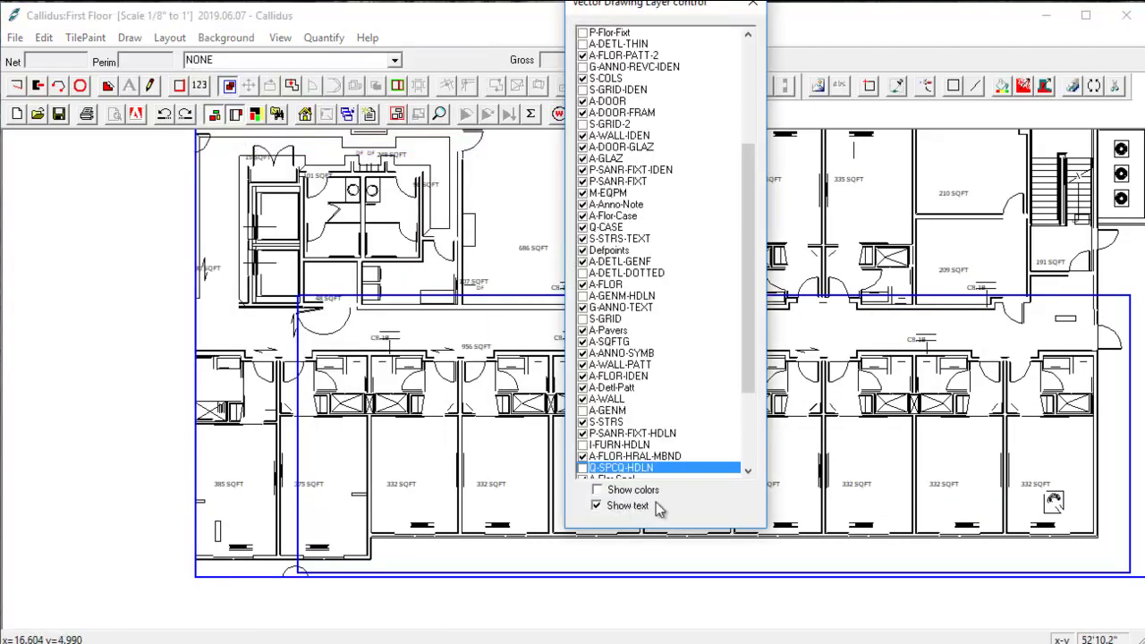
left_click(597, 490)
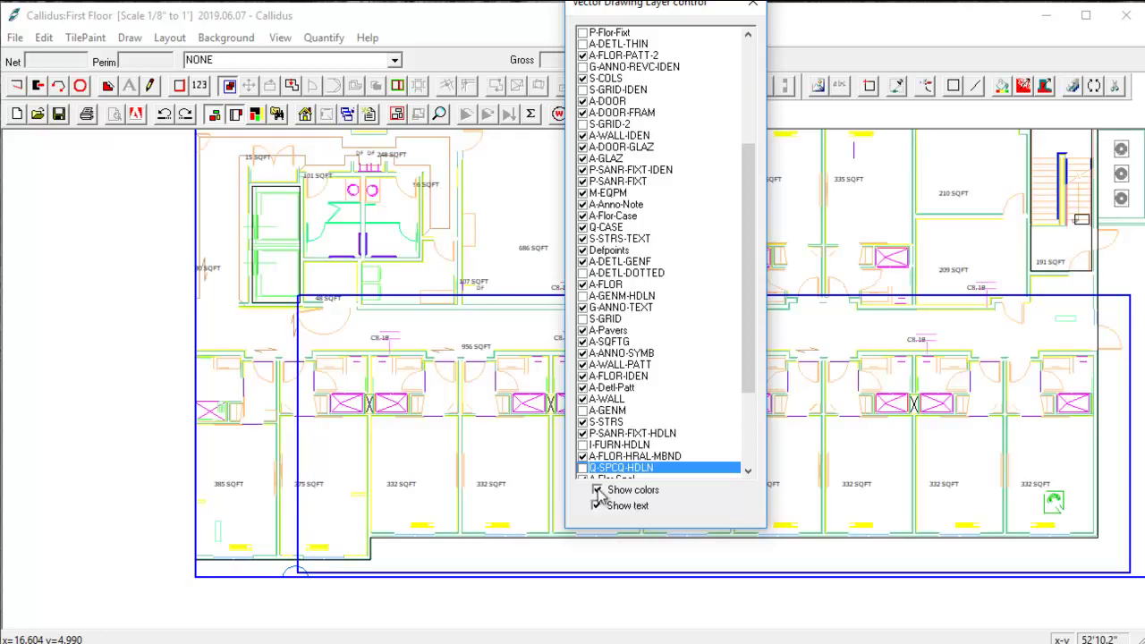
left_click(598, 491)
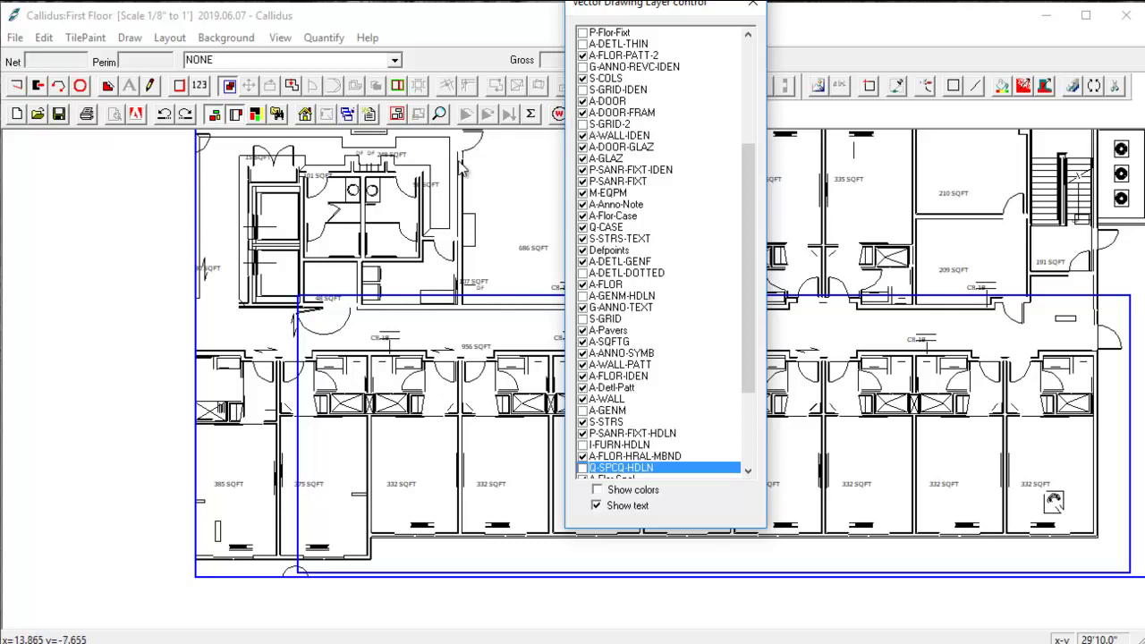
Step: Switch off the P-SANR-FIXT-IDEN and A-DETL-MEDM layers
scroll(374, 159, "up", 2)
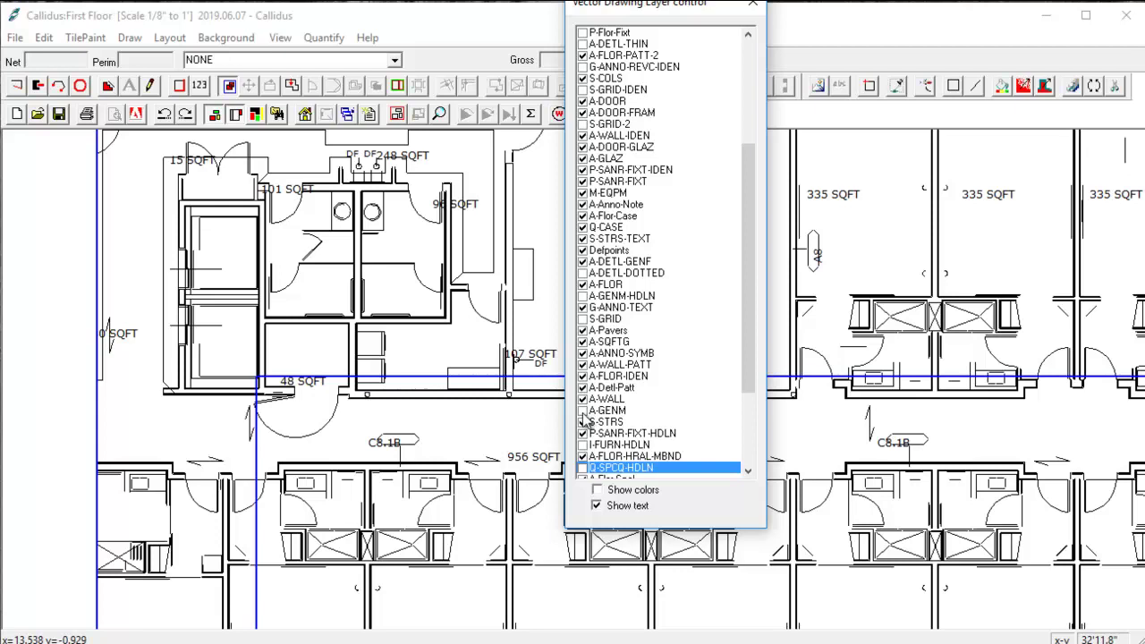
scroll(395, 170, "up", 2)
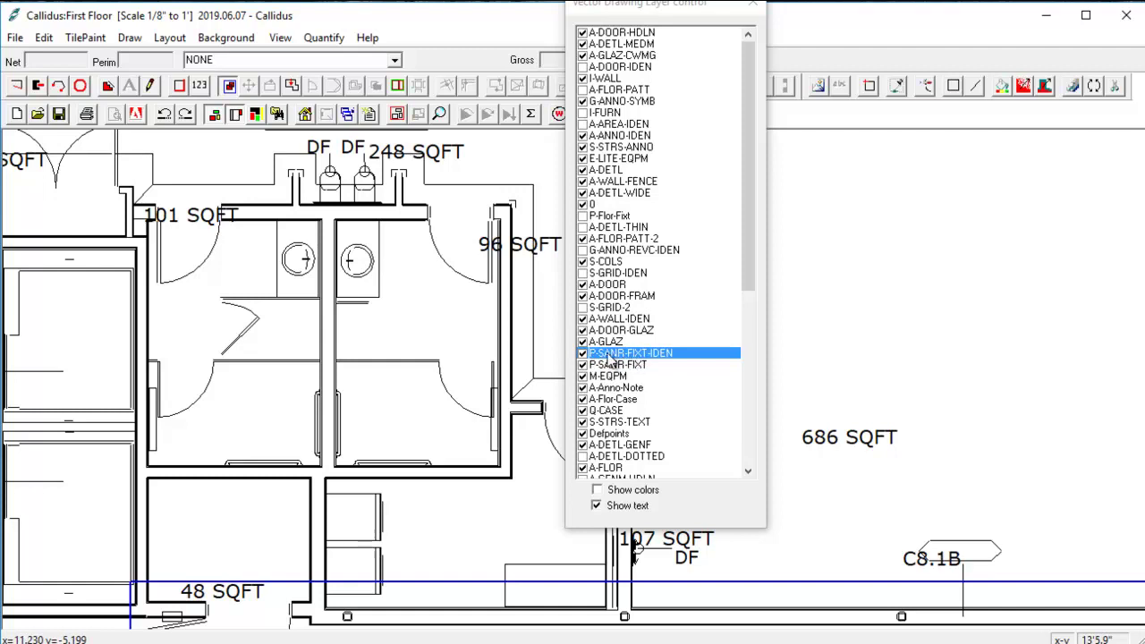
left_click(582, 354)
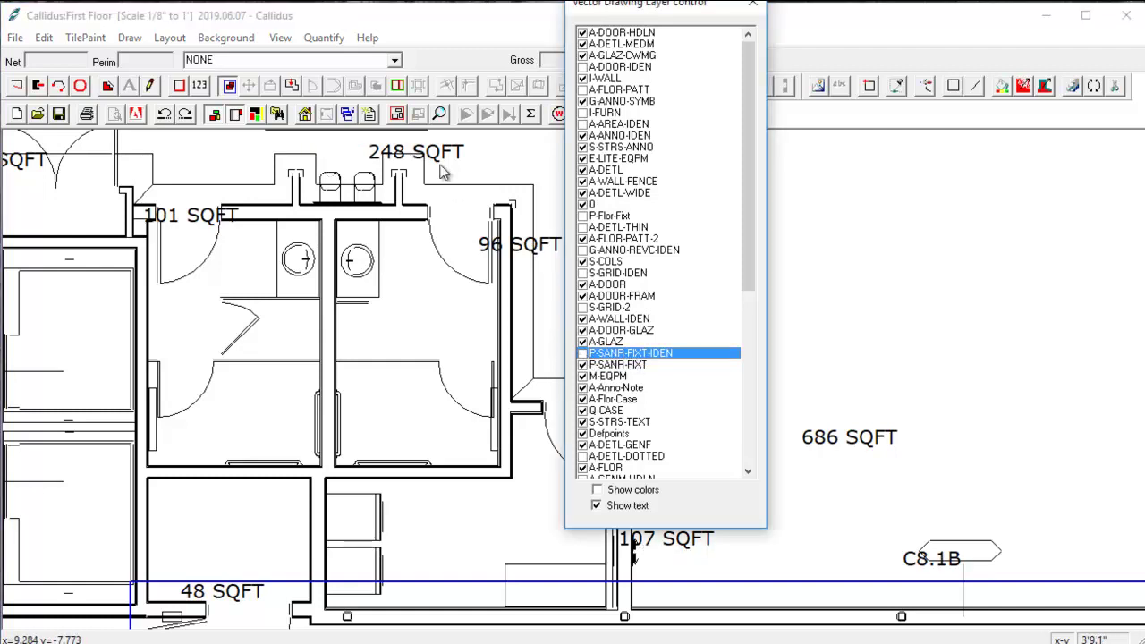
left_click(582, 44)
left_click_drag(604, 7, 606, 72)
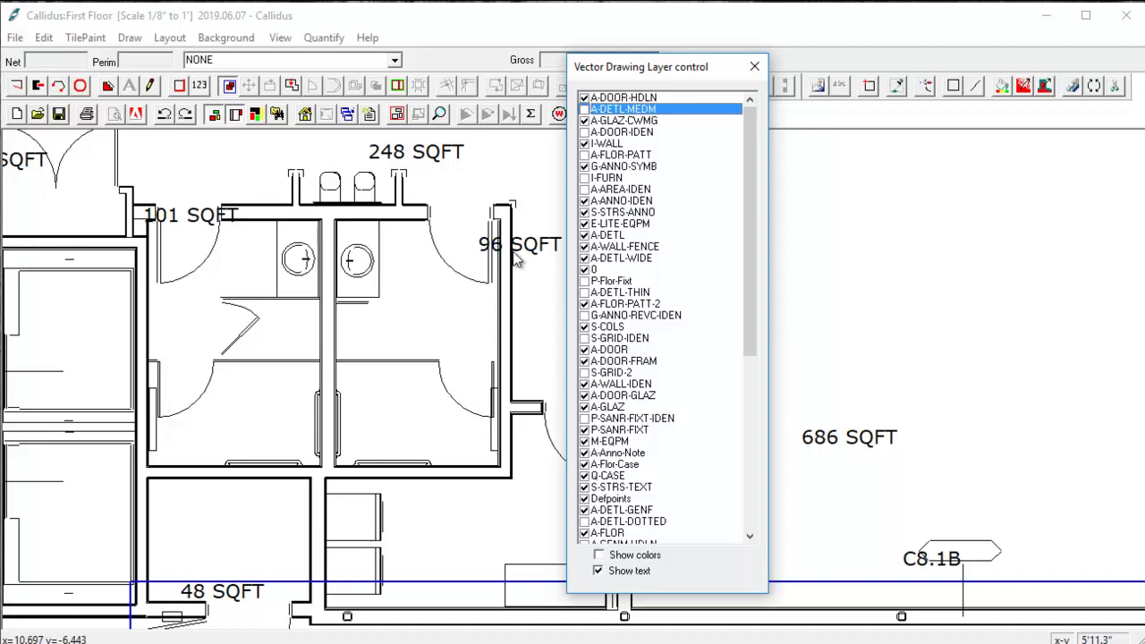
Step: Close the layer control dialog and dismiss the Background menu without choosing anything
left_click(754, 66)
left_click(249, 43)
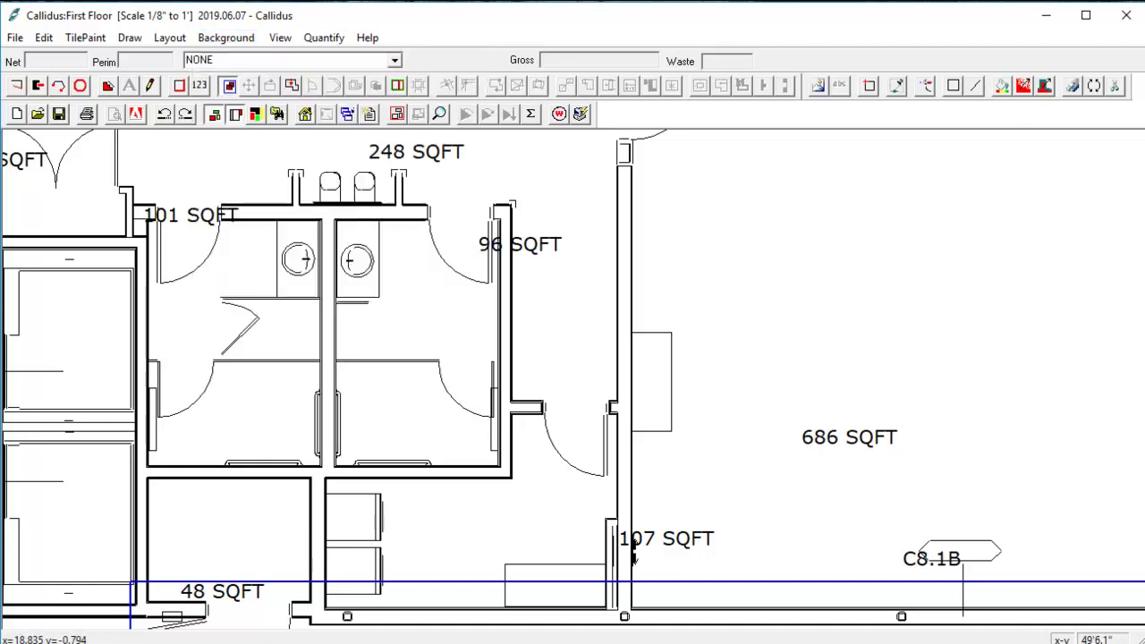
left_click(172, 161)
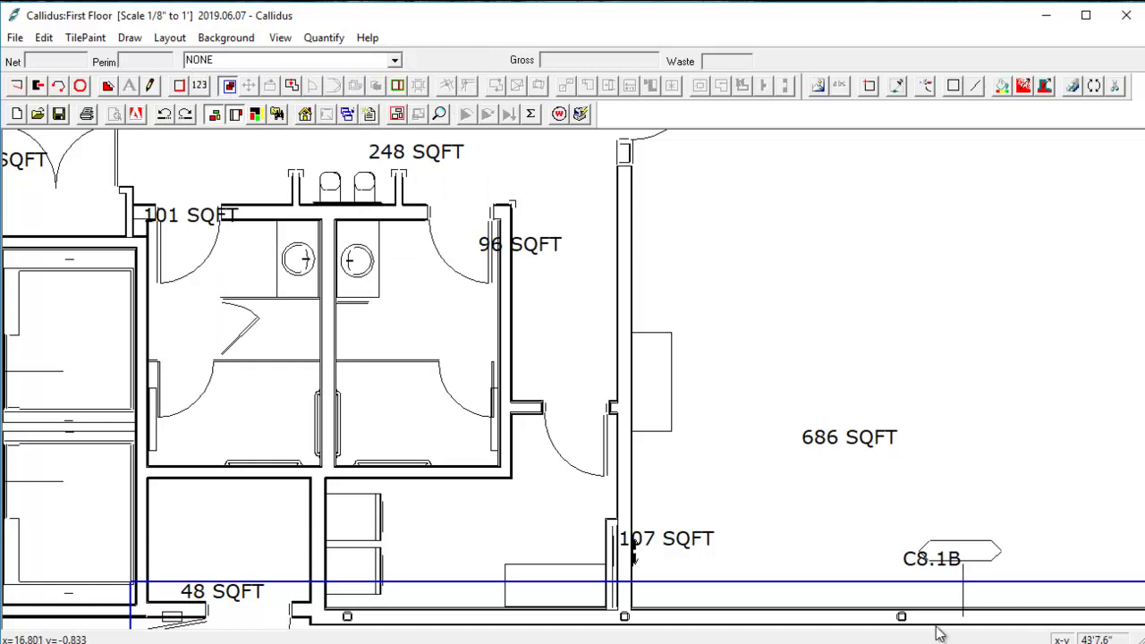